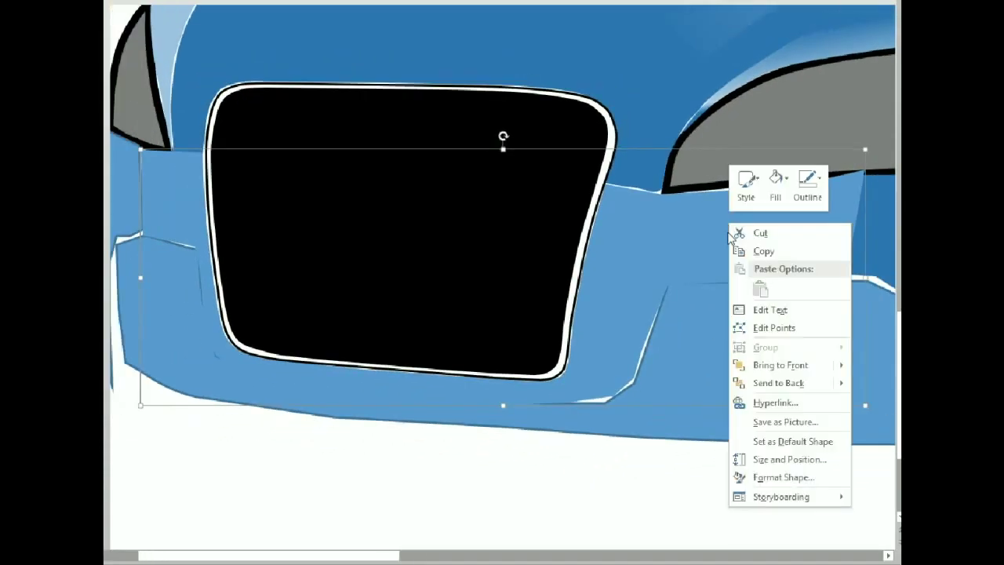
Step: Select the light-blue bumper panel traced around the black grille
click(774, 328)
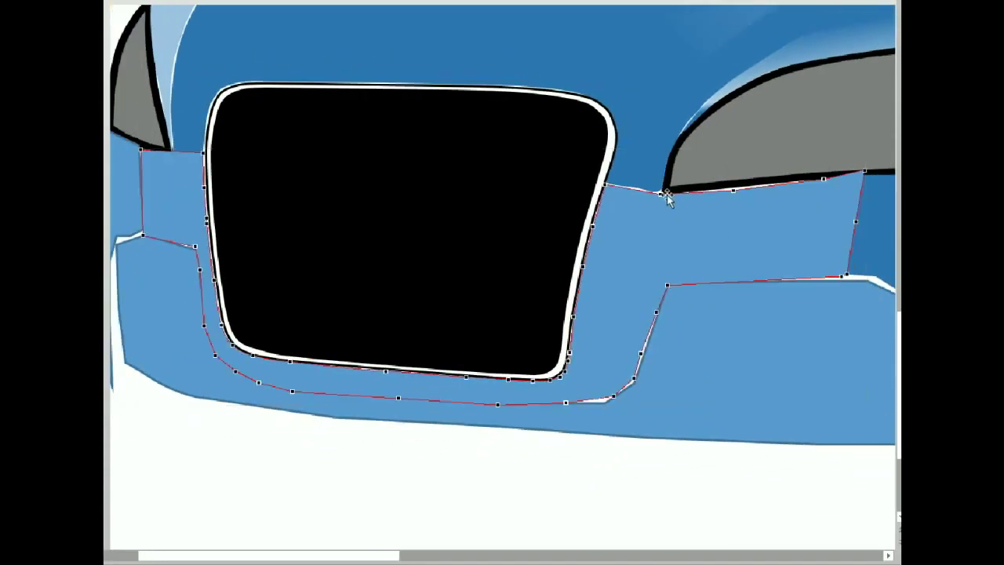
Step: Add a point on the bumper's top edge and pull it to the upper-right corner
right_click(663, 190)
click(650, 190)
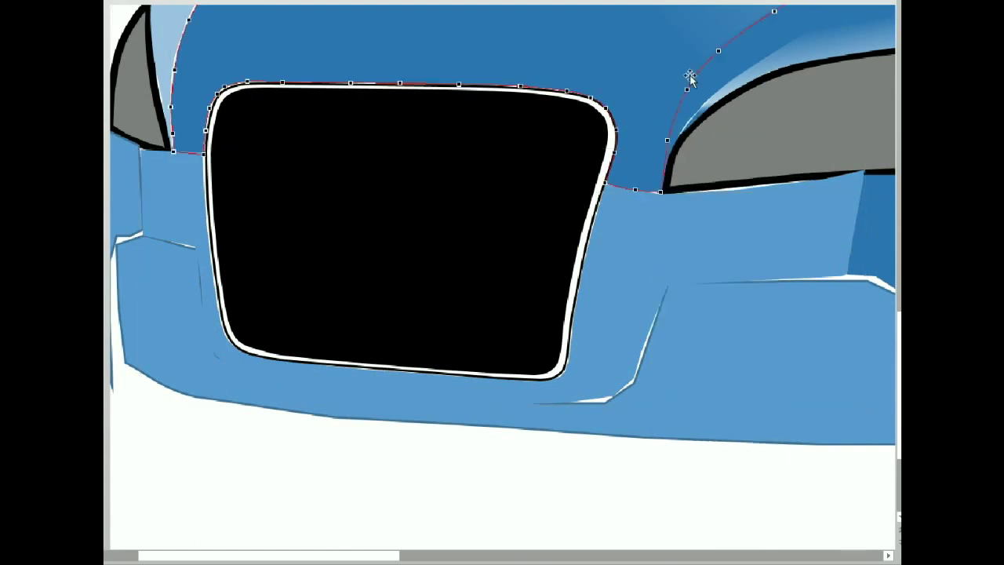
right_click(679, 47)
click(750, 322)
right_click(659, 173)
click(718, 283)
click(664, 226)
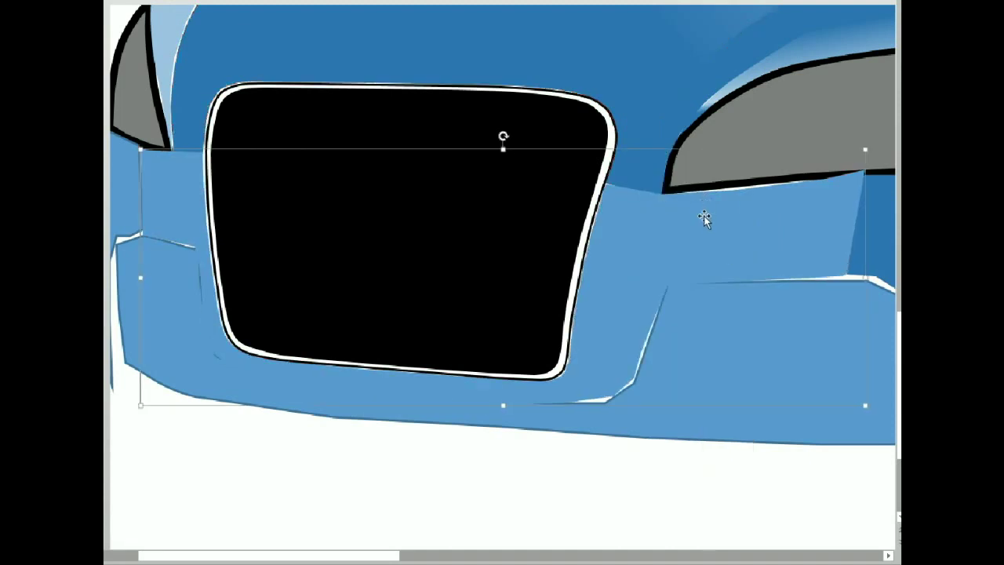
right_click(737, 192)
click(757, 199)
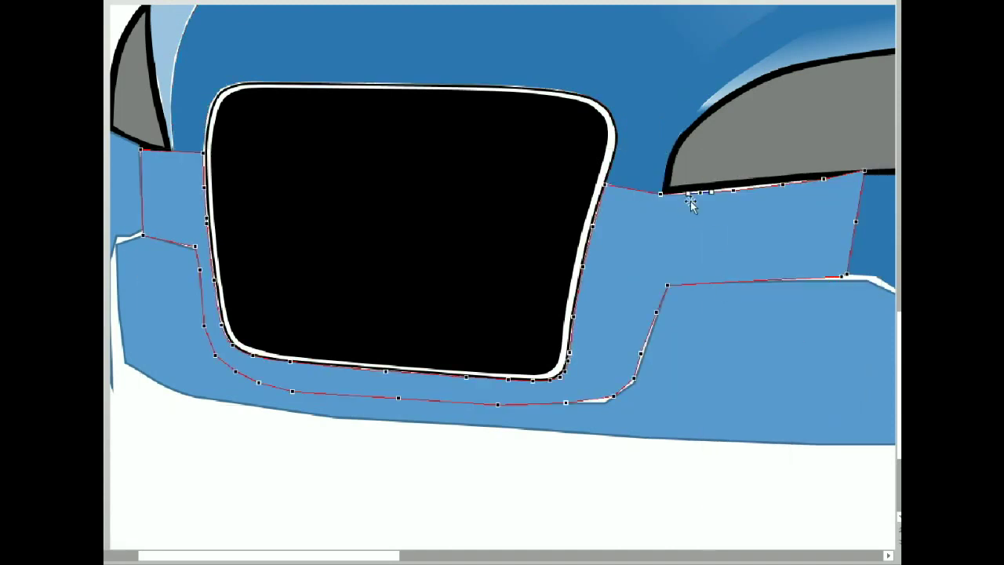
drag(811, 191, 864, 177)
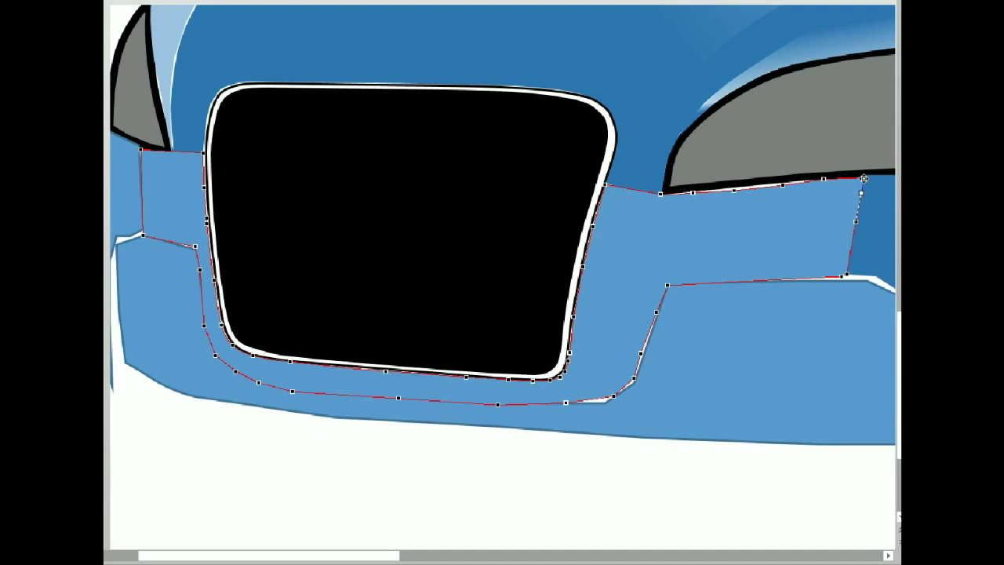
drag(384, 555, 484, 556)
Step: Shift the right headlight's bottom-edge point to the right
click(508, 179)
drag(508, 179, 527, 179)
click(442, 187)
right_click(442, 187)
click(400, 328)
Step: Fit the dark-blue fender's top edge to the headlight's lower outline
click(616, 182)
drag(572, 181, 620, 184)
click(694, 94)
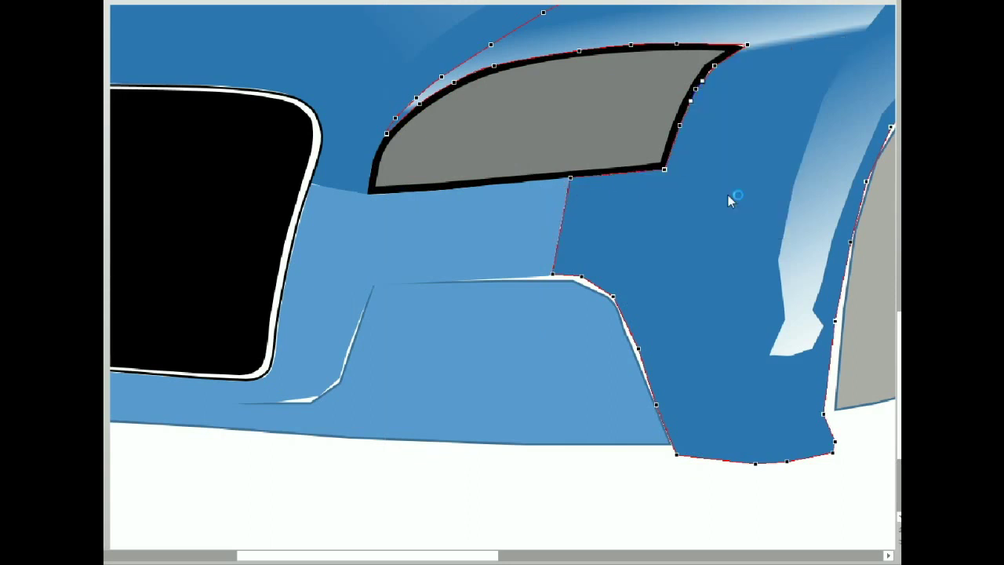
Step: Reshape and smooth the right headlight's outer curve
click(673, 143)
right_click(736, 48)
click(701, 94)
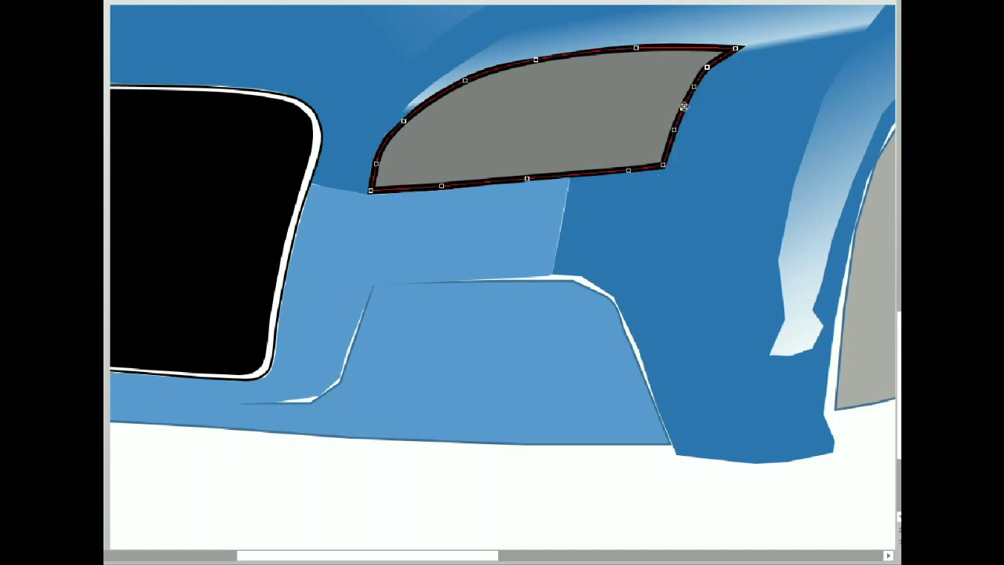
click(688, 88)
drag(686, 132, 673, 126)
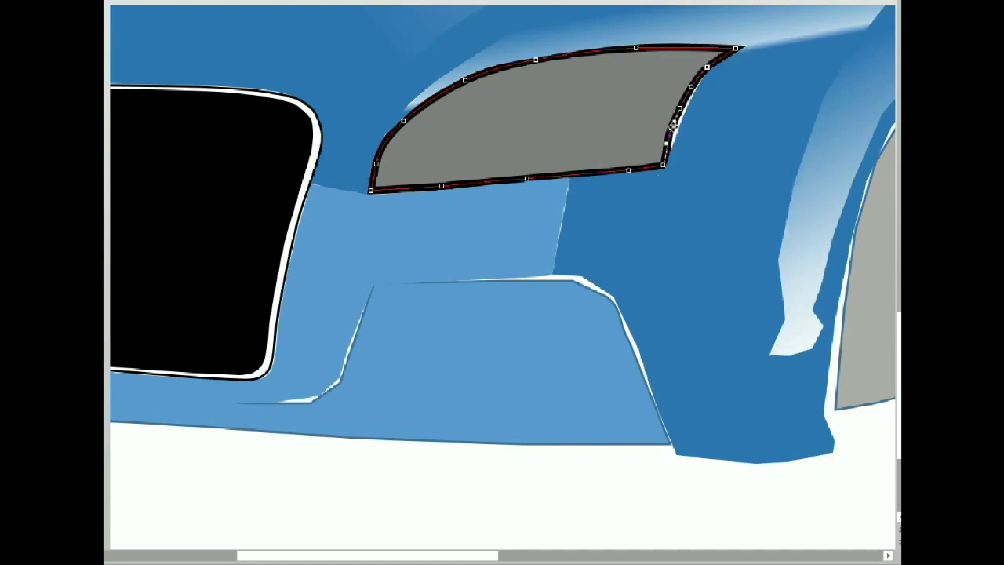
click(712, 120)
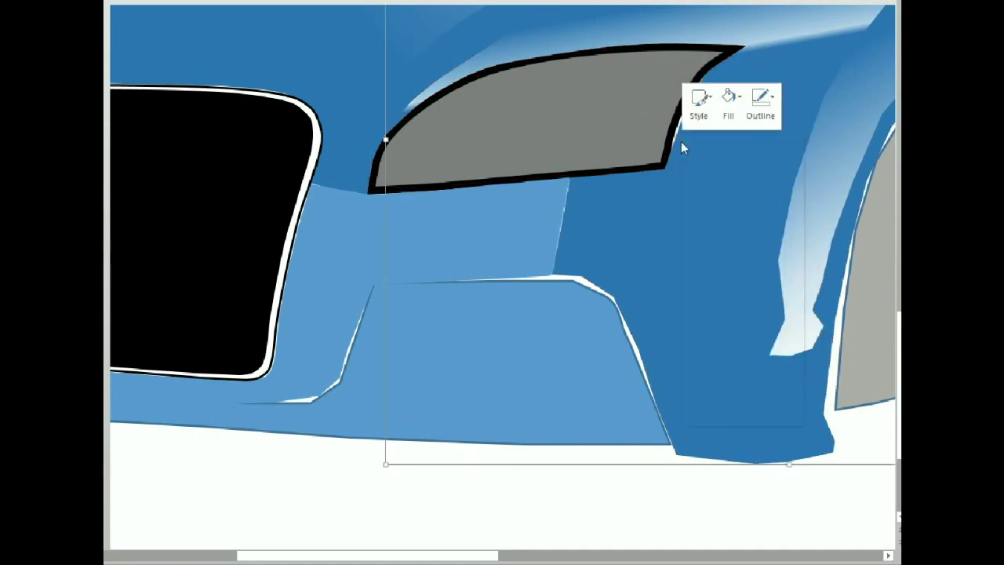
click(680, 127)
key(space)
key(Escape)
Step: Delete the extra dark-blue fender points and reshape its curve near the intake
click(532, 227)
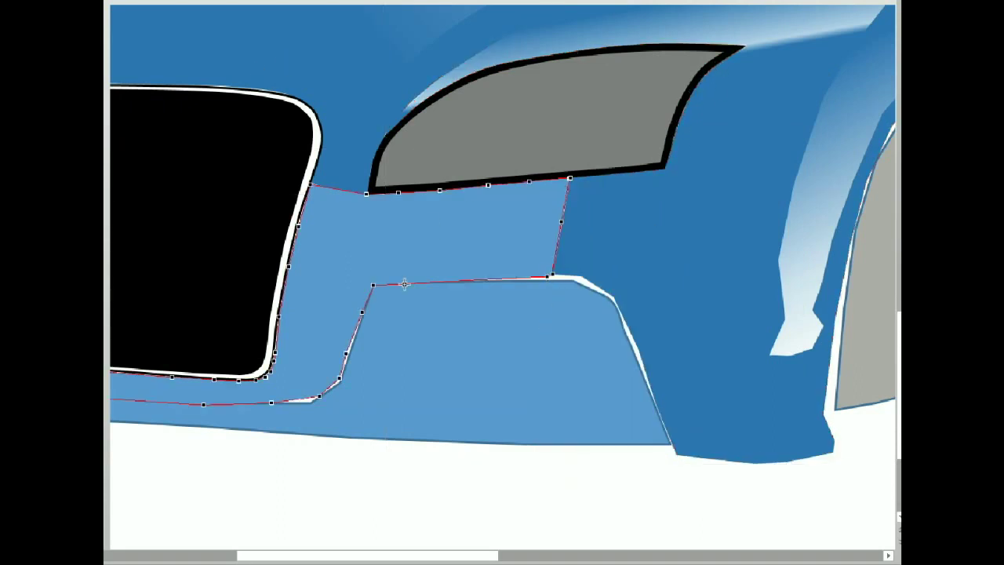
click(556, 275)
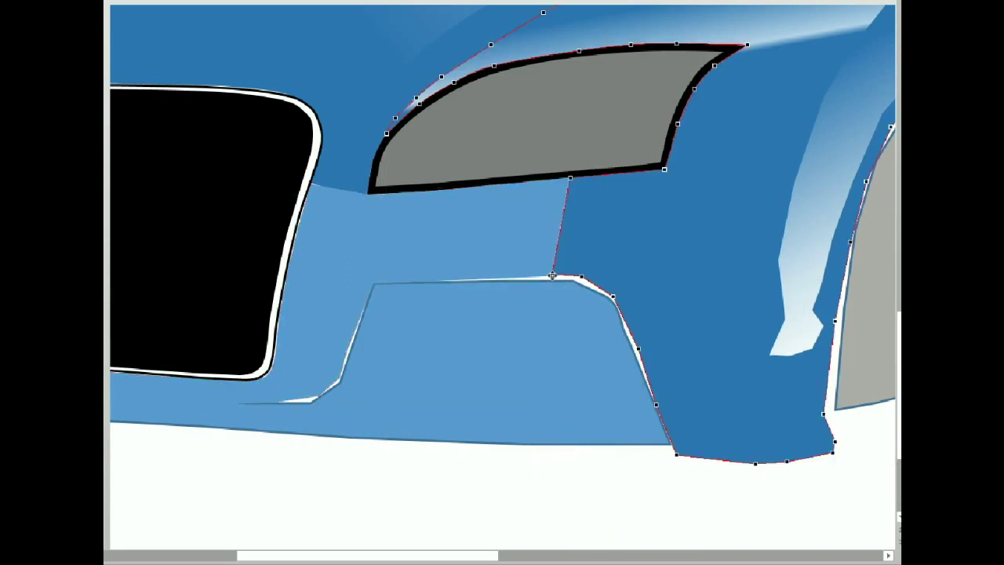
right_click(584, 279)
click(616, 306)
right_click(559, 274)
click(590, 301)
right_click(615, 296)
click(646, 322)
mouse_move(605, 281)
mouse_down()
mouse_move(614, 302)
mouse_move(606, 289)
mouse_up()
click(620, 314)
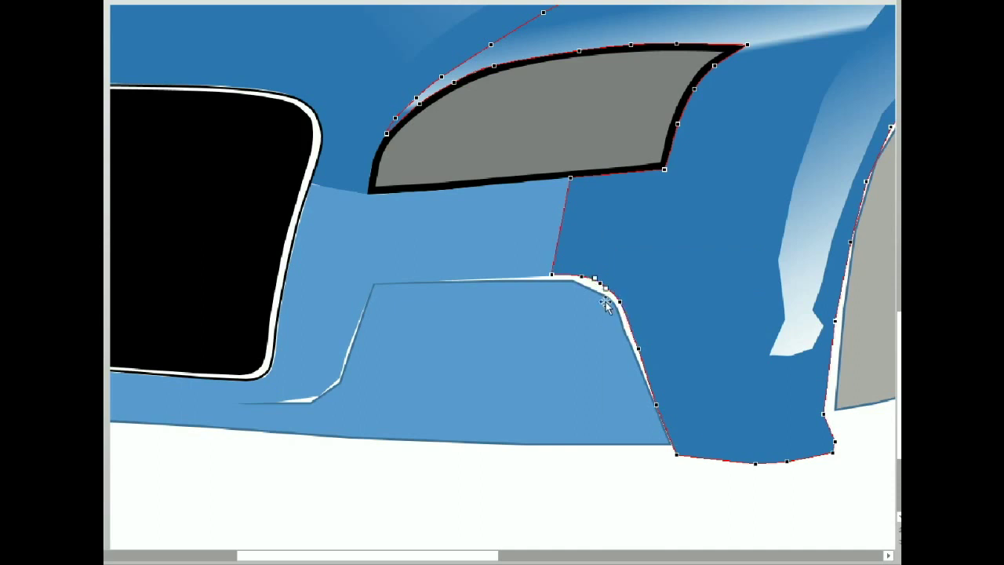
Step: Add a point on the fender's lower edge and set its bottom points to Straight Point
right_click(678, 456)
key(Escape)
click(703, 458)
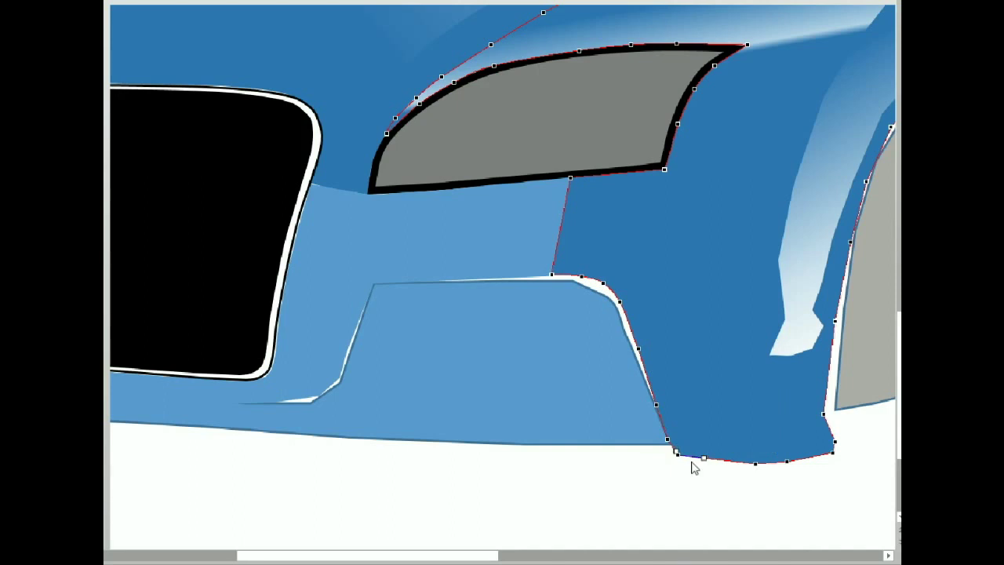
right_click(754, 463)
click(795, 416)
right_click(833, 452)
click(836, 444)
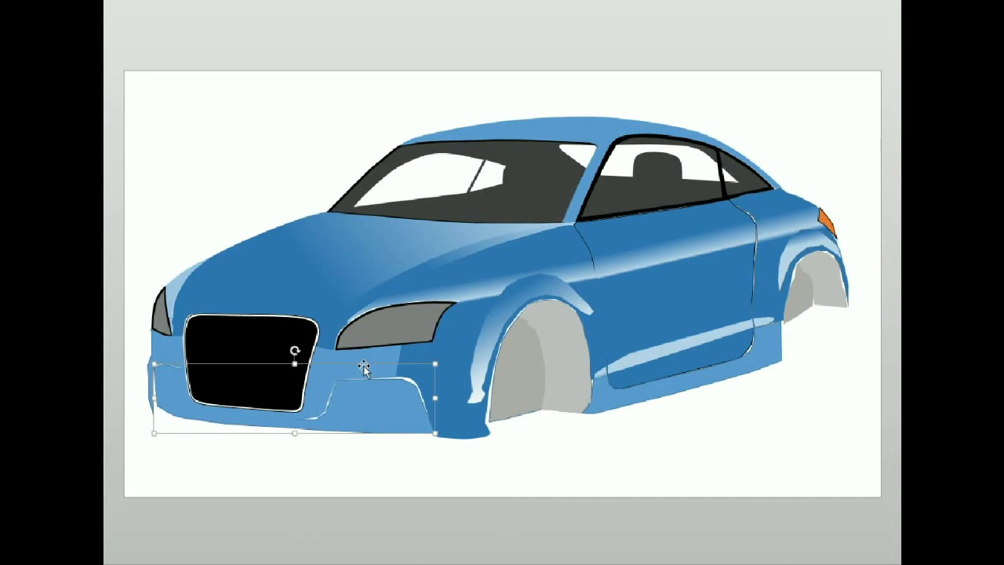
Step: Add a curved point on the lower bumper and make its grille and left vertices corner points
right_click(373, 406)
click(408, 205)
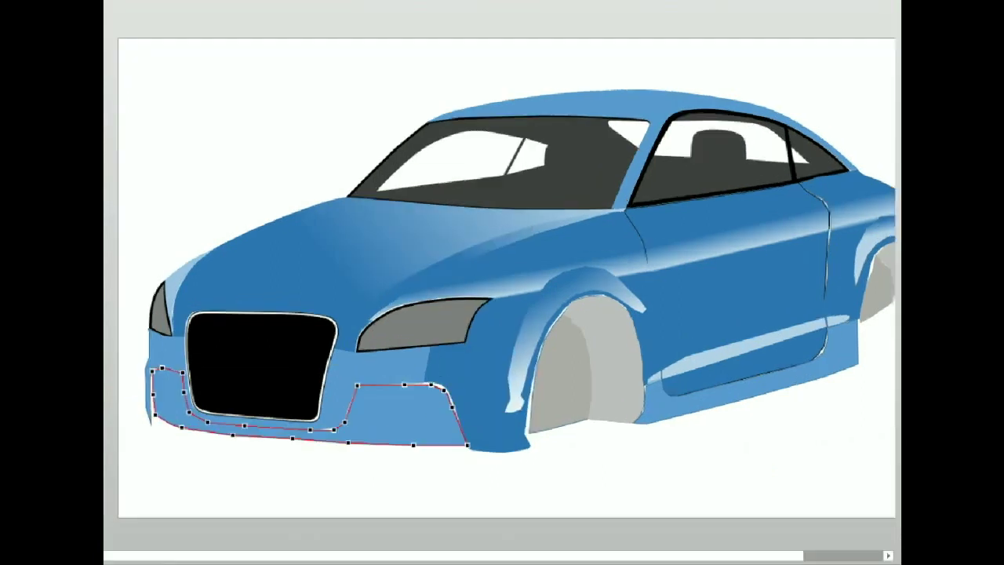
scroll(705, 309, up, 3)
click(579, 328)
right_click(599, 267)
click(628, 384)
right_click(504, 357)
click(550, 453)
right_click(261, 321)
click(308, 439)
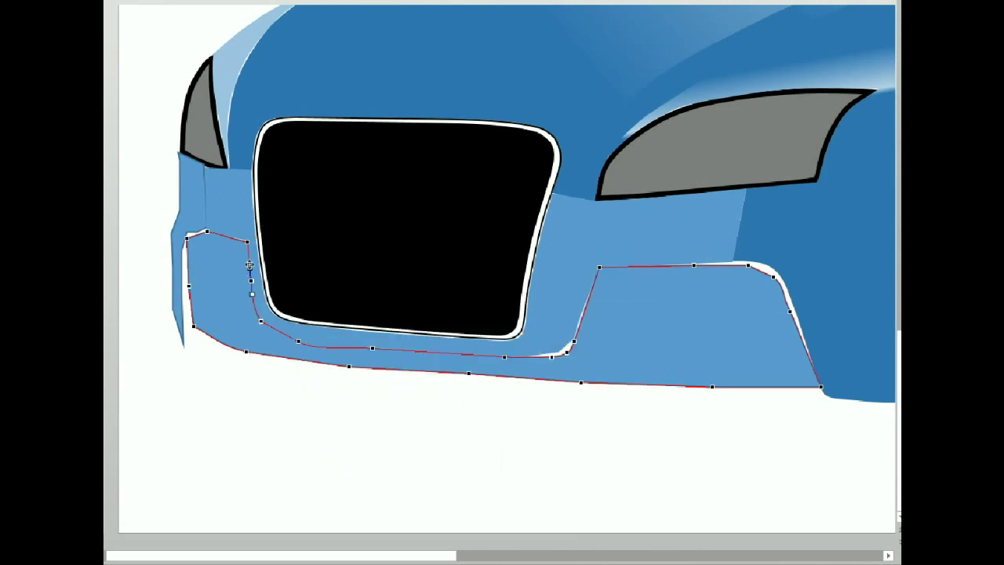
Step: Curve the lower bumper's left edge downward
click(187, 234)
drag(189, 247, 194, 316)
click(195, 330)
right_click(246, 352)
click(234, 381)
click(468, 375)
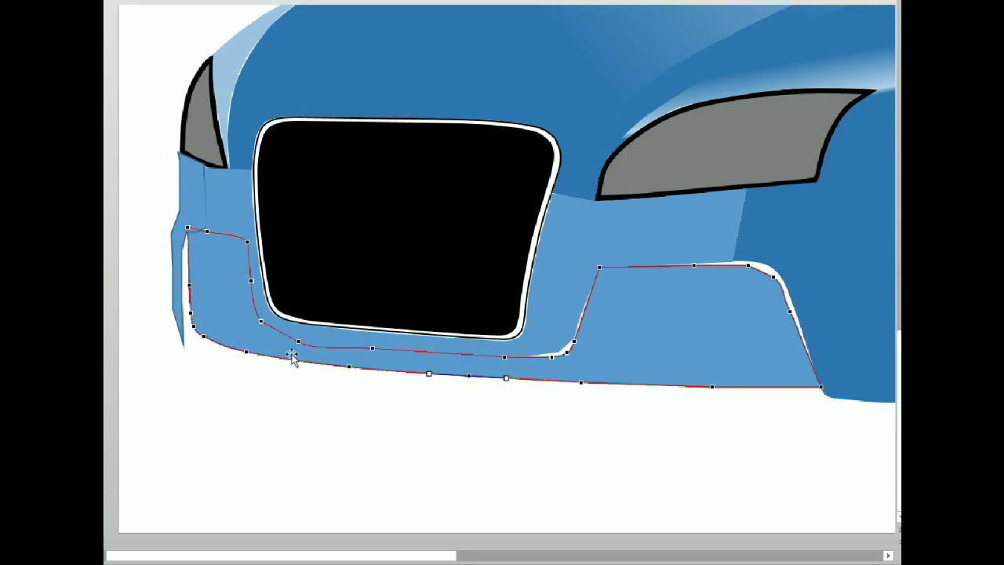
click(379, 360)
Step: Smooth the grille-surround panel's bottom vertex and make its lower-left vertices straight points
click(553, 324)
right_click(474, 354)
click(514, 440)
right_click(292, 338)
click(303, 366)
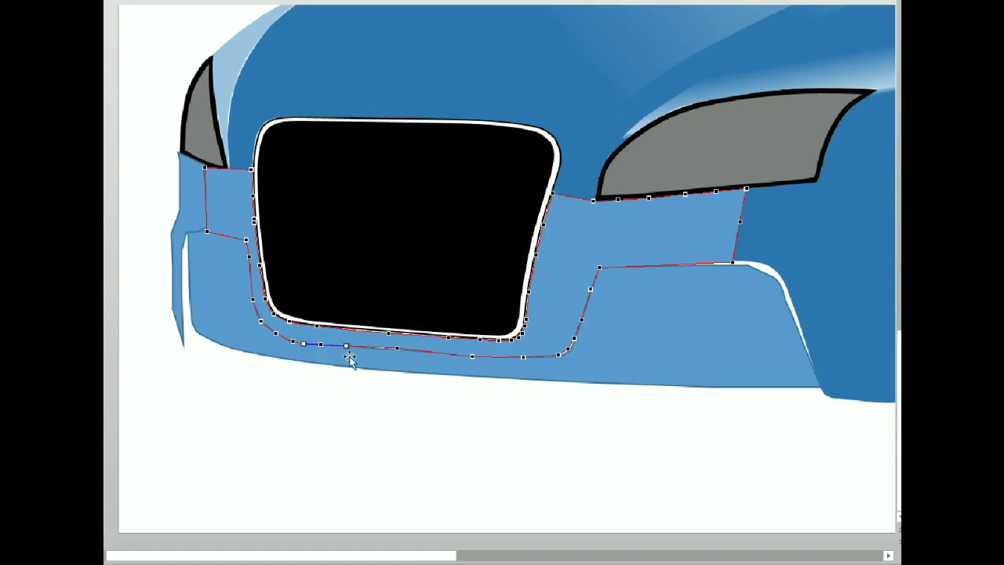
right_click(275, 333)
click(314, 437)
right_click(248, 251)
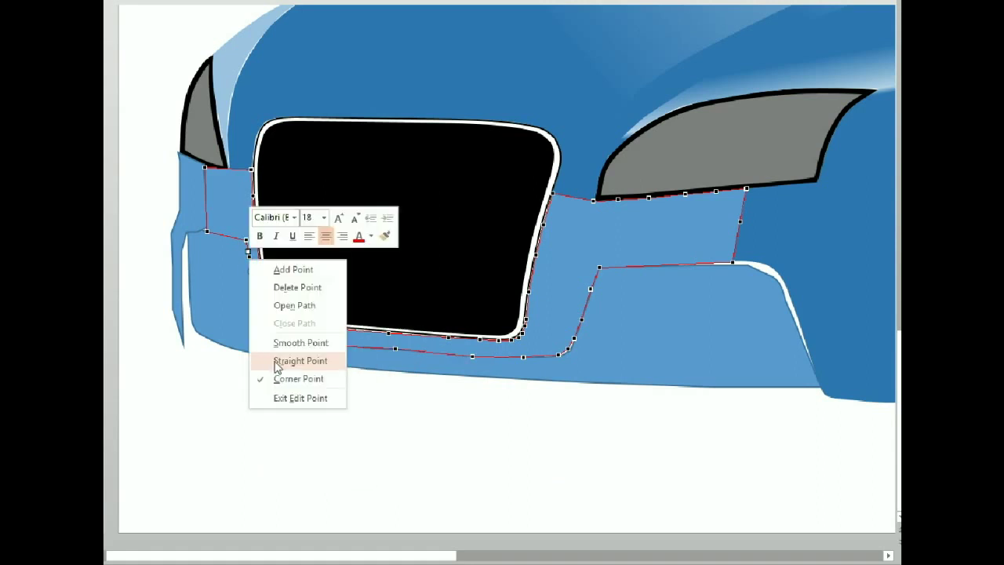
click(298, 359)
click(307, 385)
Step: Change the point type on the lower bumper's left edge
click(226, 268)
right_click(244, 237)
click(275, 358)
click(185, 236)
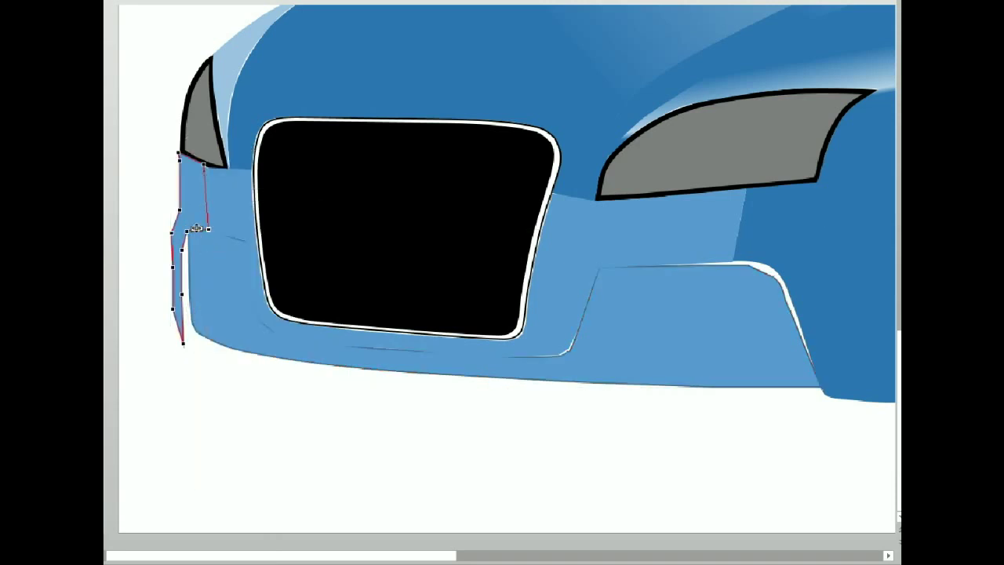
Step: Pull a side-panel point down as a corner point and raise its straight bottom point
drag(190, 218, 191, 301)
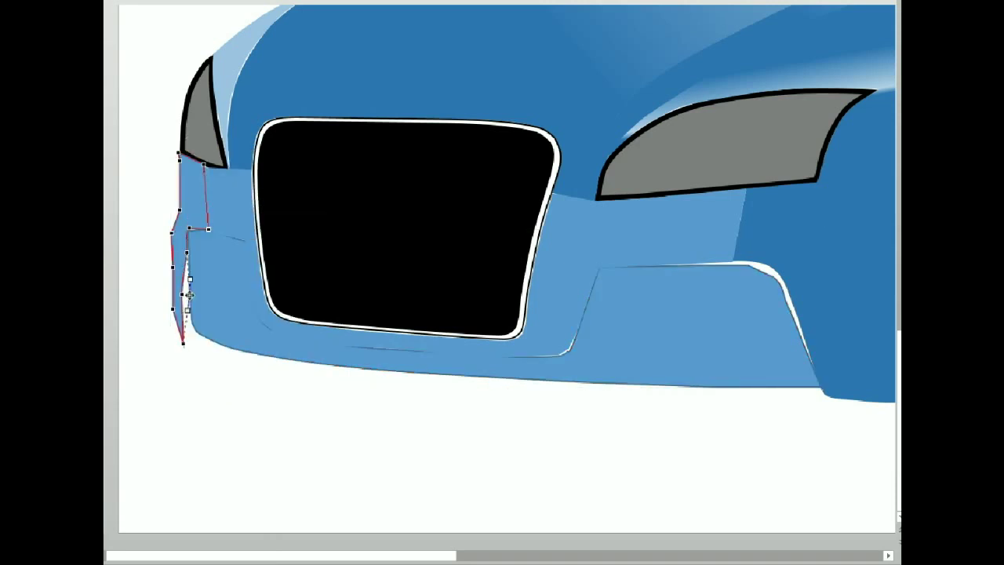
right_click(189, 251)
click(225, 350)
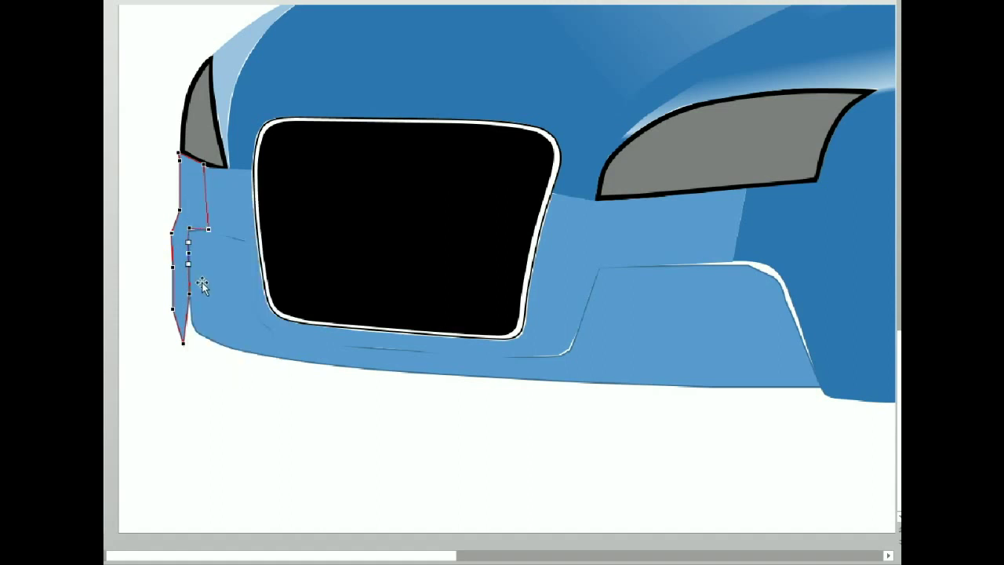
right_click(183, 342)
click(224, 441)
drag(182, 343, 190, 322)
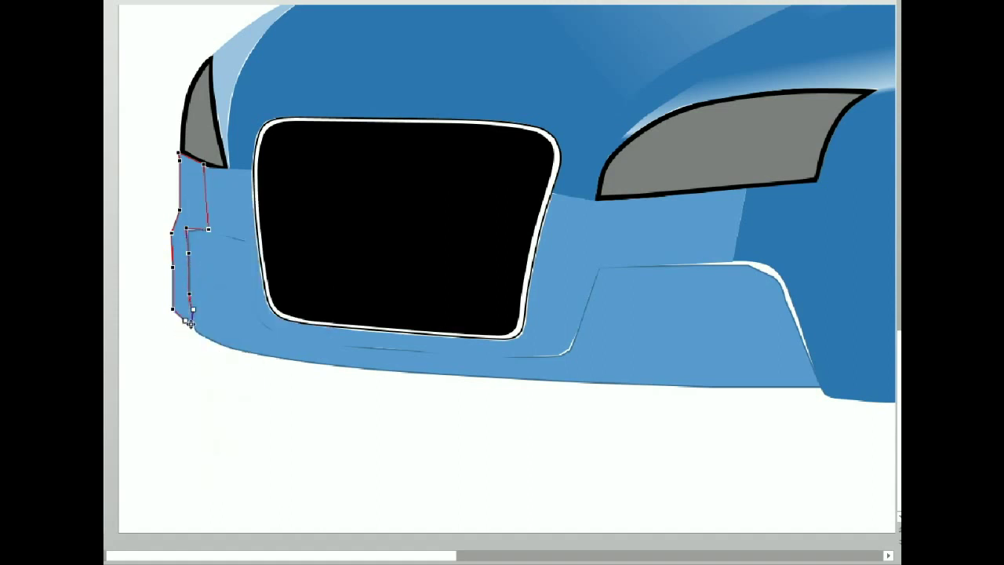
Step: Drag the side panel's outer edge and left-edge point downward around the corner
click(172, 307)
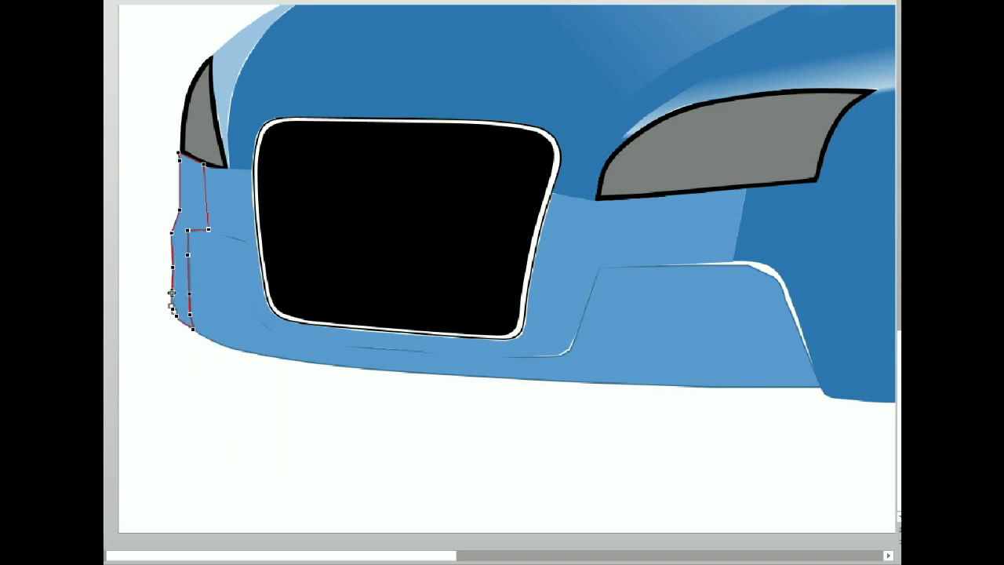
click(171, 292)
right_click(239, 339)
click(294, 157)
click(190, 322)
drag(169, 230, 170, 267)
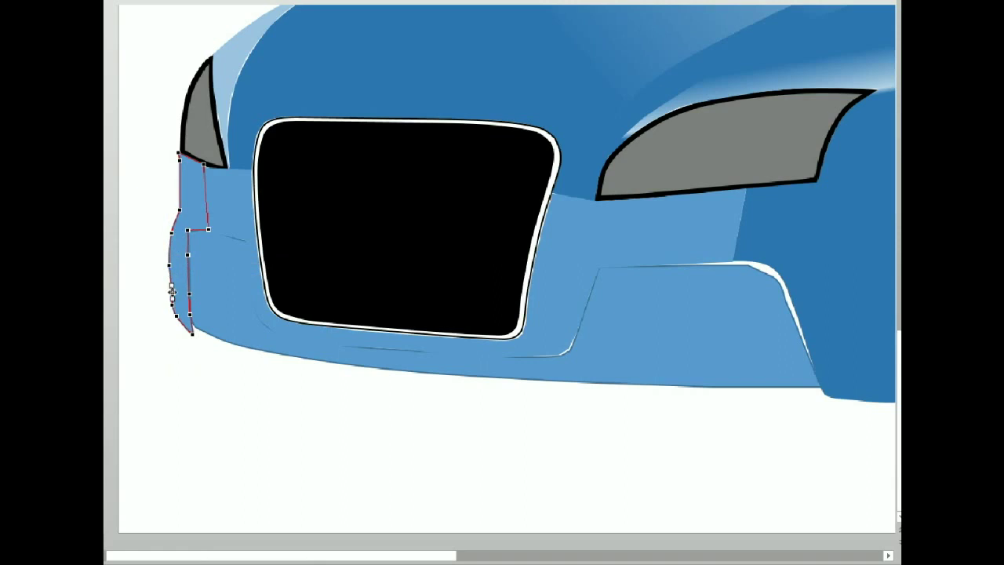
drag(180, 197, 180, 216)
click(203, 165)
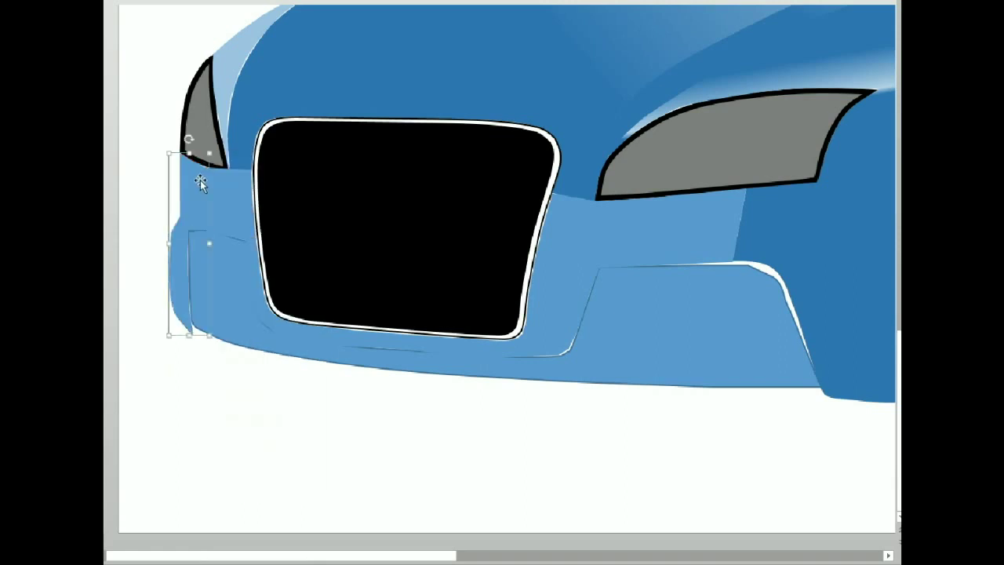
Step: Trace a closed freeform shape along the bumper bottom beneath the grille
click(191, 159)
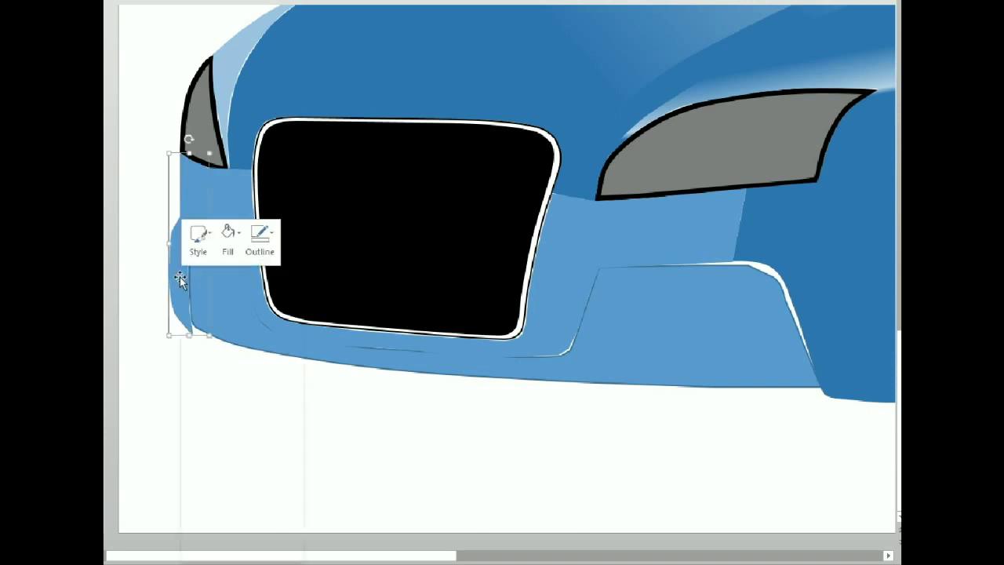
click(230, 317)
right_click(229, 317)
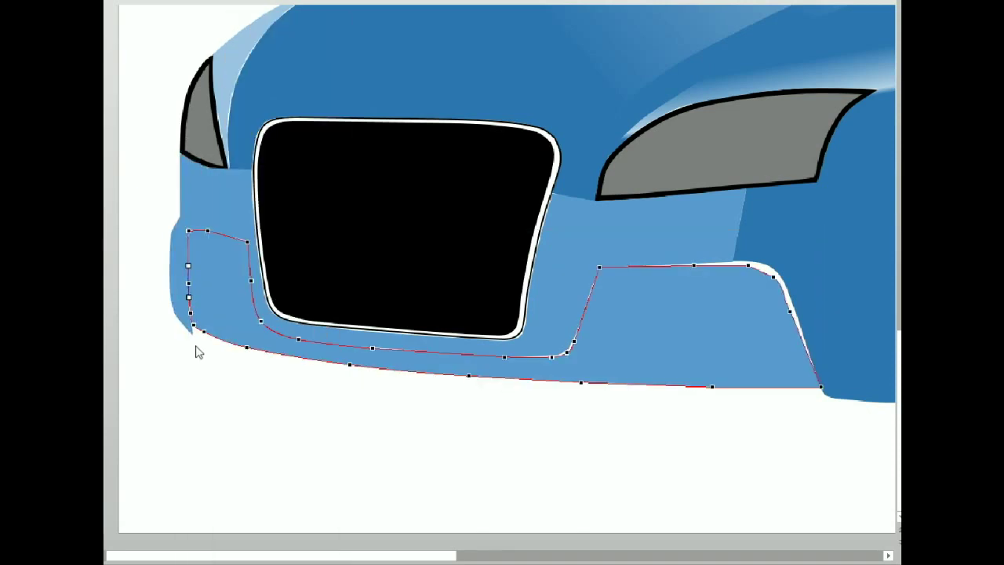
mouse_move(193, 333)
mouse_down()
mouse_move(578, 393)
mouse_move(832, 398)
mouse_up()
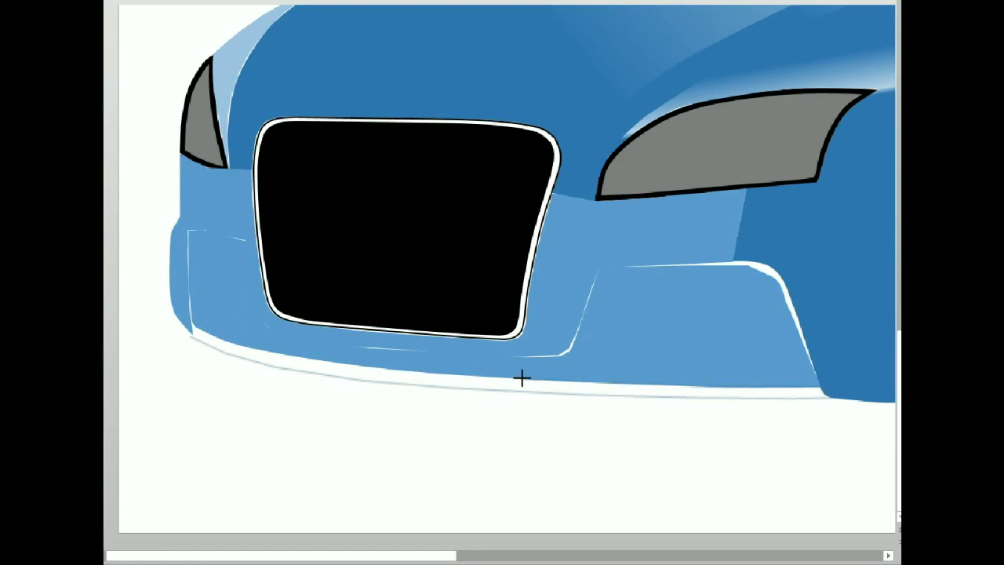
click(193, 322)
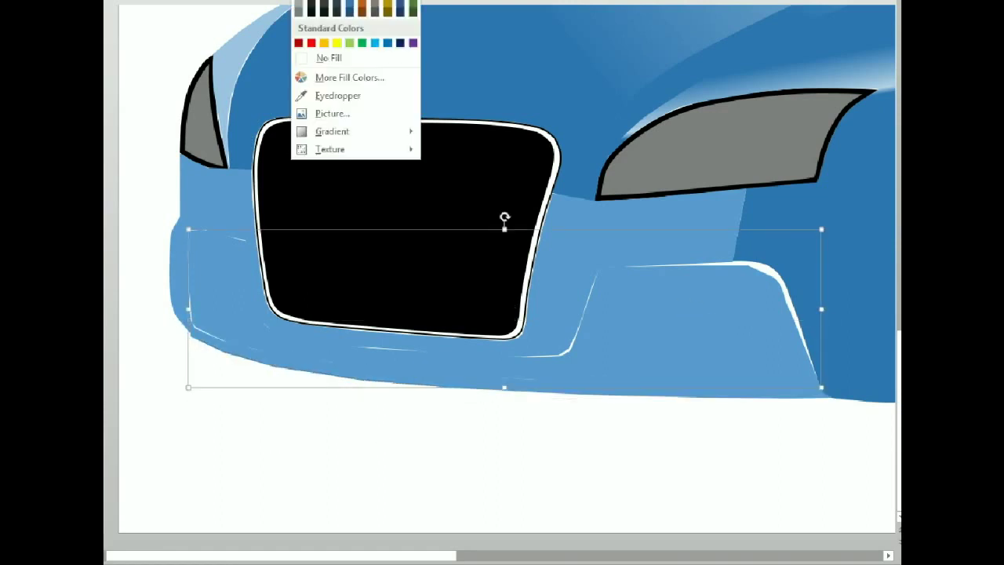
Step: Fill the traced intake shape with dark charcoal grey
click(312, 8)
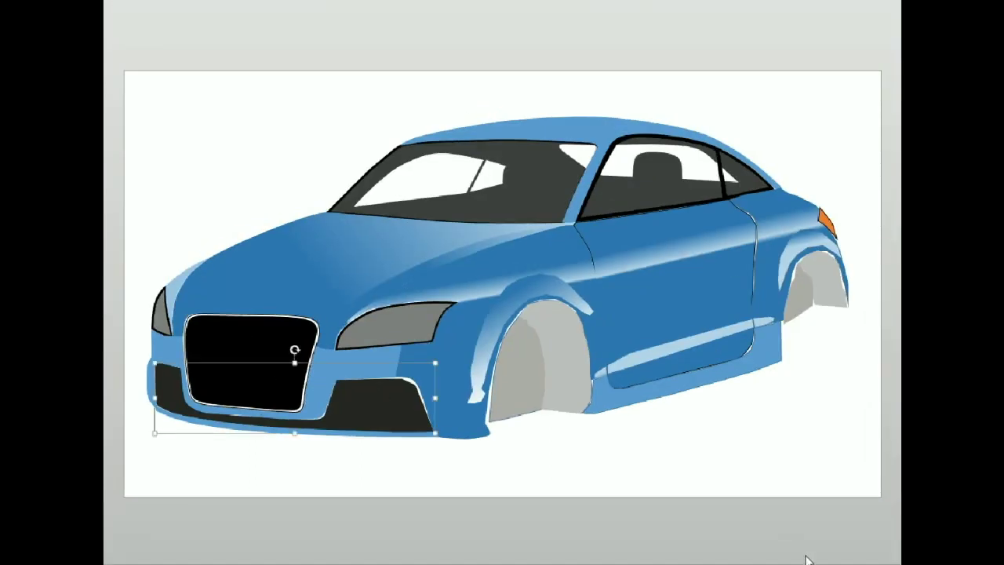
scroll(790, 529, up, 3)
right_click(689, 282)
click(713, 334)
Step: Make the intake's top-right corner and lower-edge point smooth and adjust their handles
right_click(780, 242)
click(750, 337)
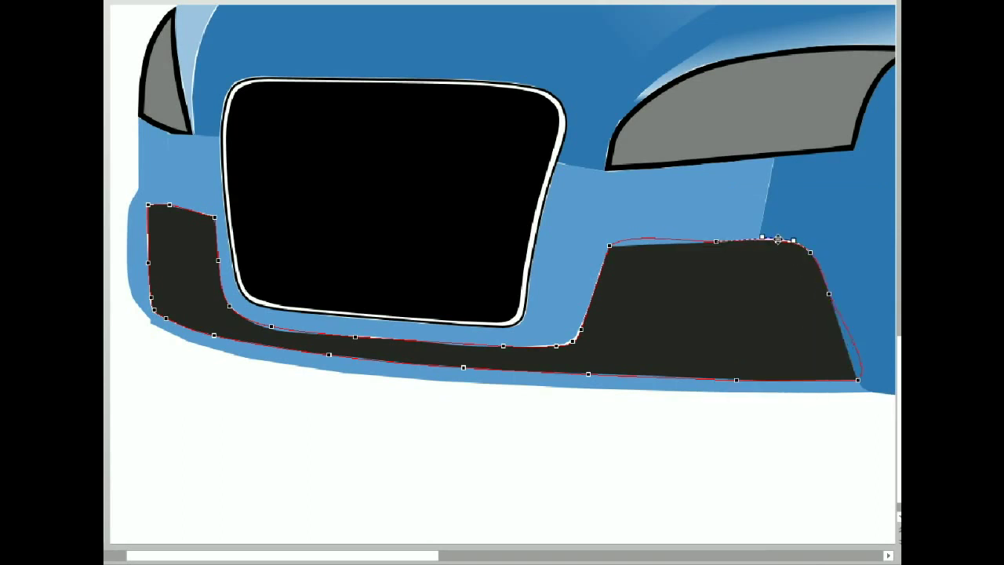
click(858, 380)
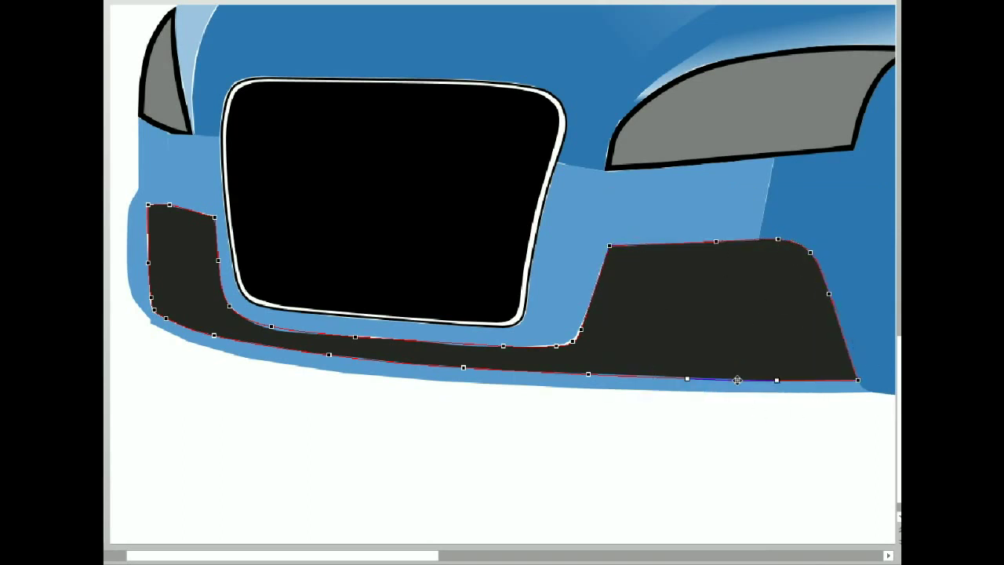
right_click(574, 341)
click(616, 426)
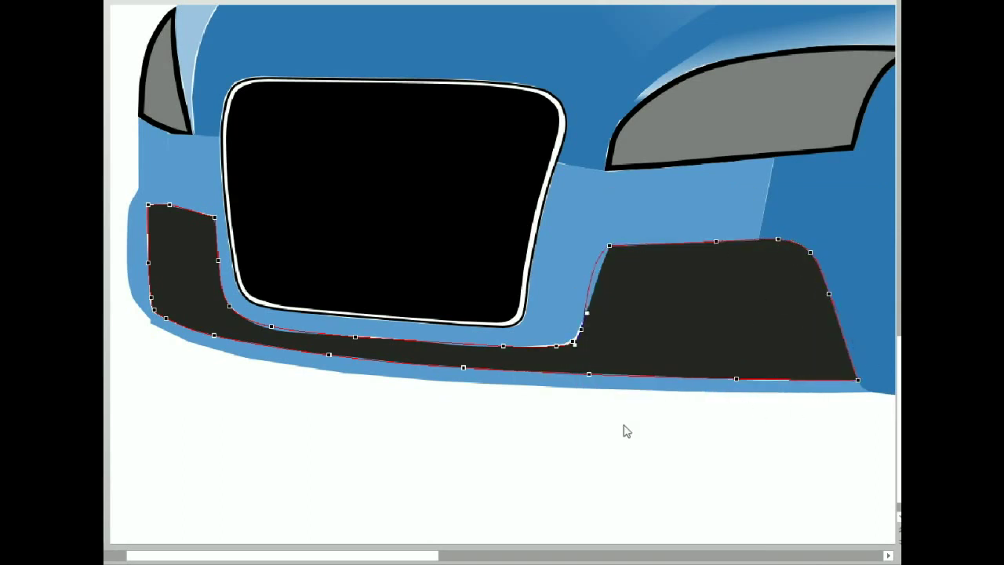
drag(576, 339, 556, 349)
right_click(552, 347)
click(539, 448)
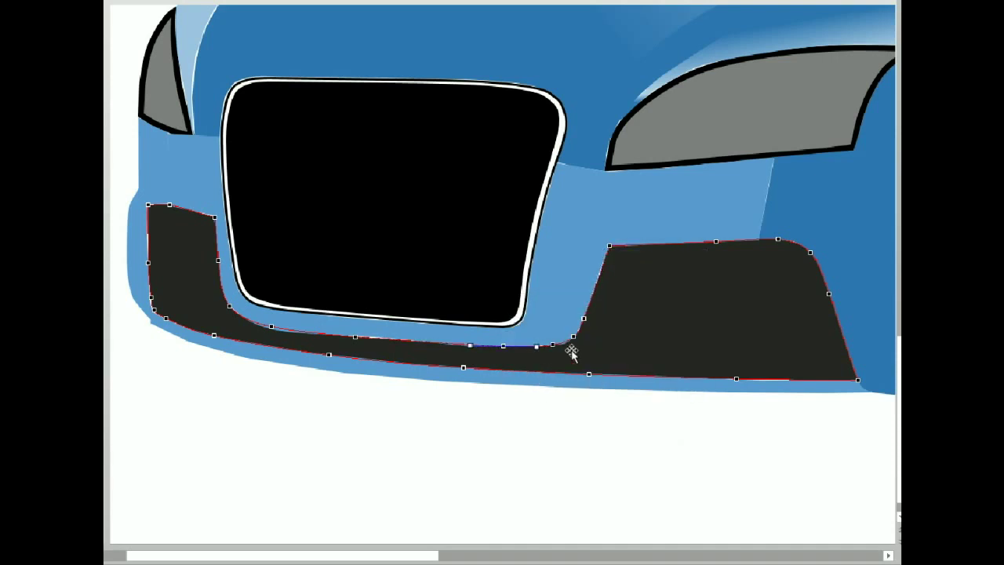
drag(576, 337, 576, 333)
Step: Tweak the blue bumper's lower-left curve, then pull intake points left and add one
click(296, 340)
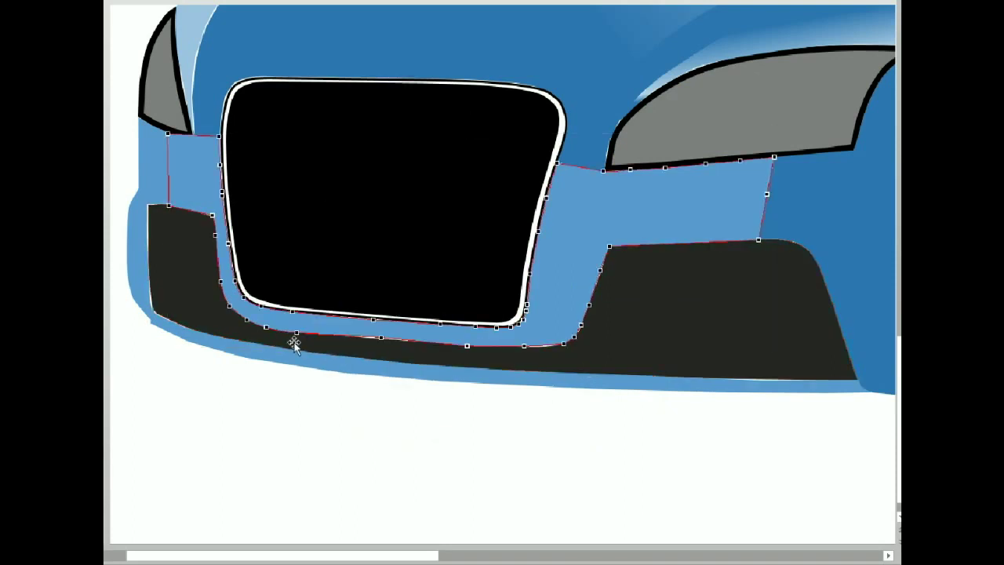
drag(267, 328, 259, 323)
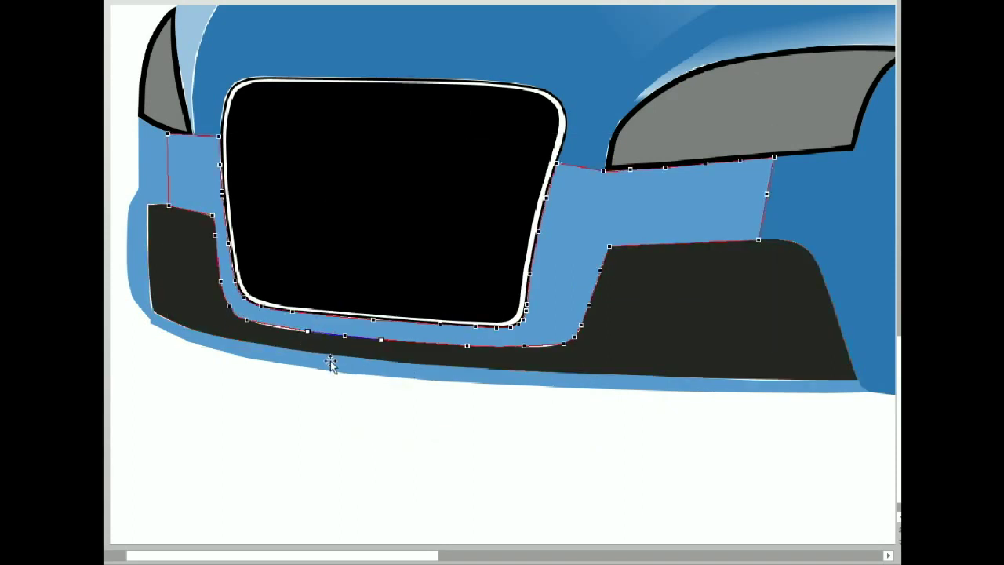
click(269, 415)
right_click(549, 359)
click(585, 175)
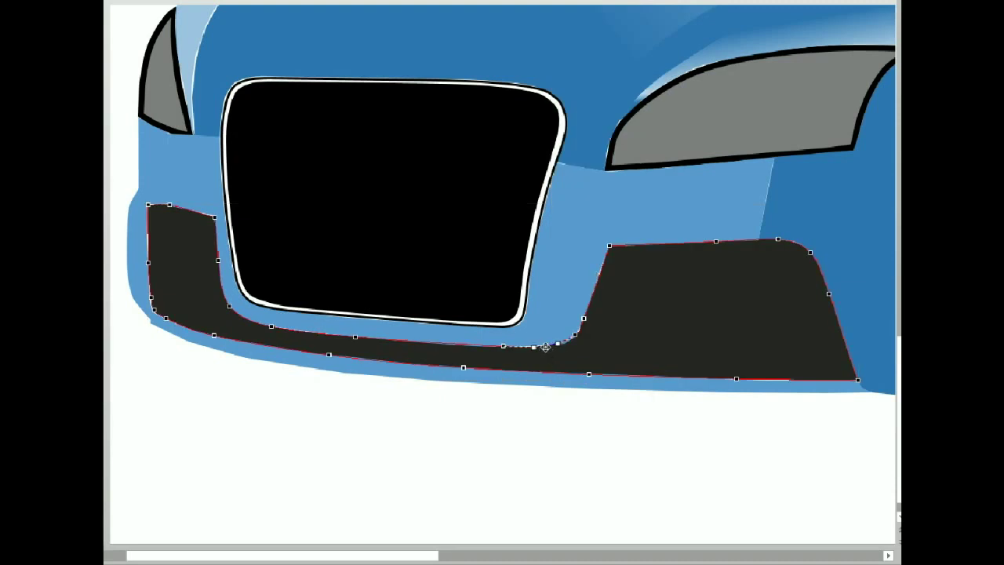
drag(575, 353, 520, 359)
right_click(195, 255)
click(228, 361)
click(159, 203)
click(411, 442)
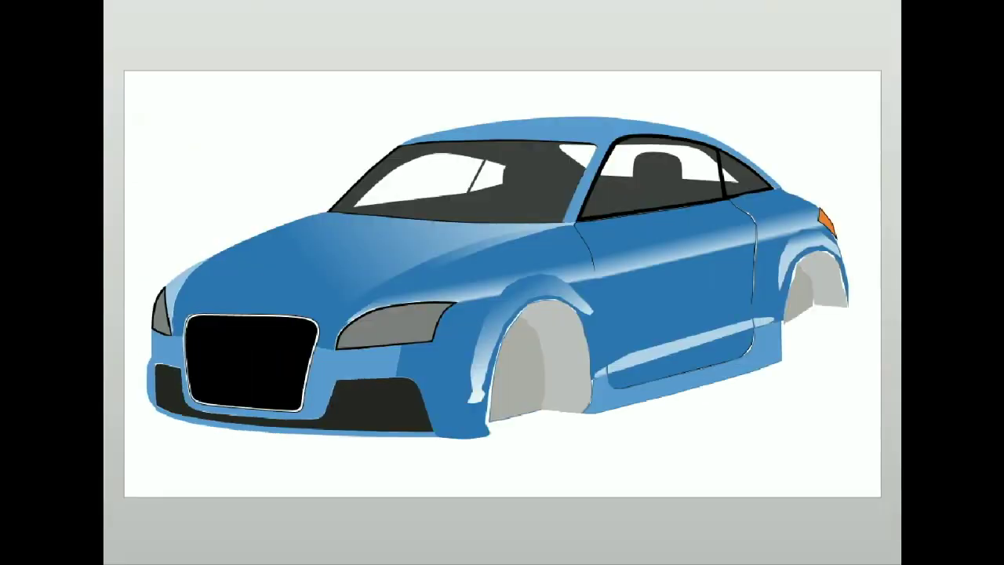
click(396, 325)
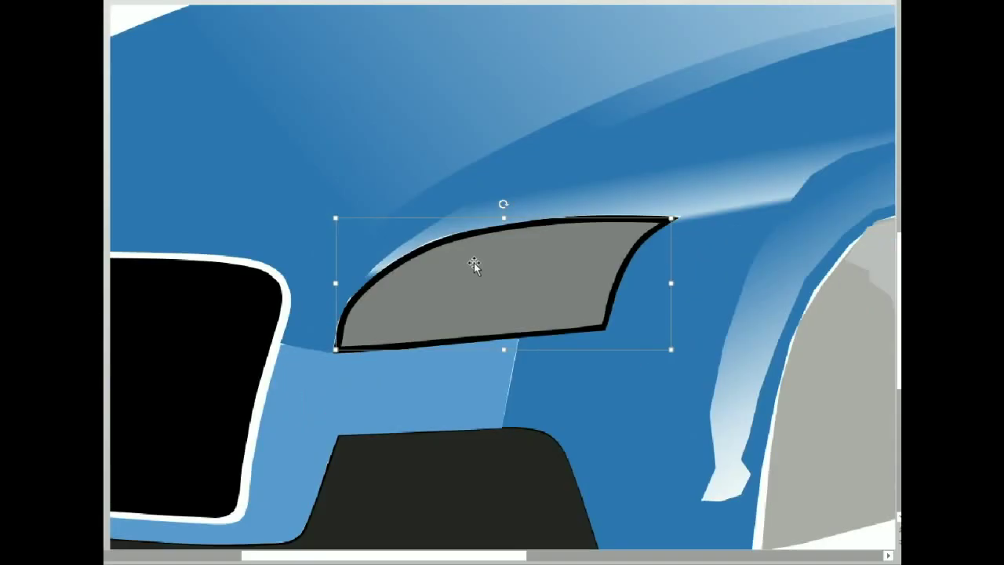
right_click(474, 263)
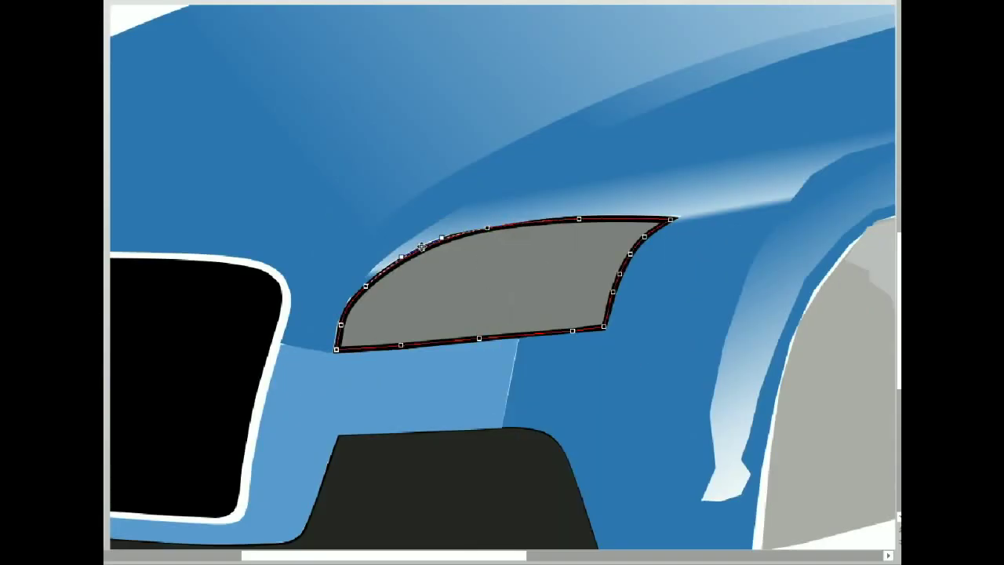
click(511, 203)
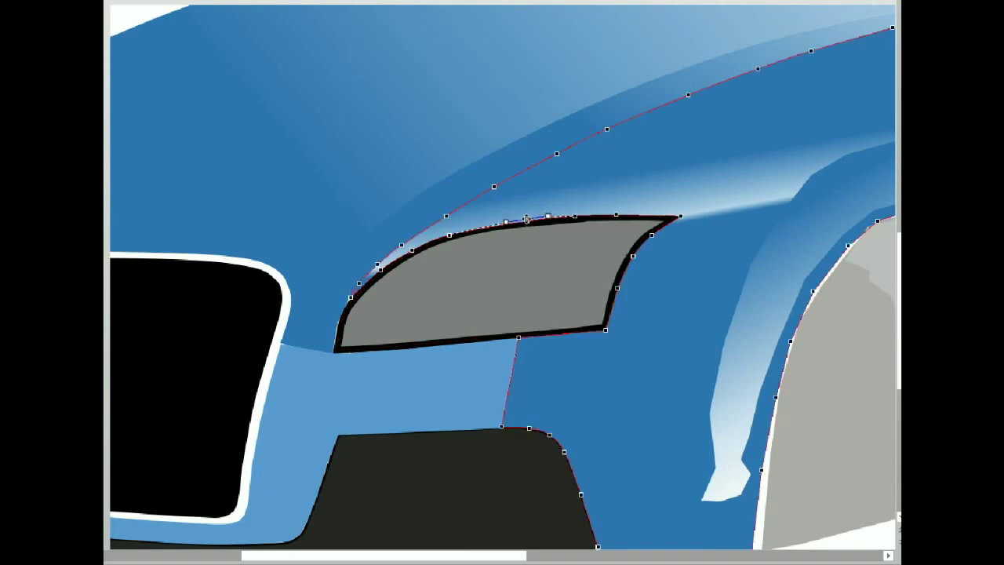
click(487, 268)
click(335, 349)
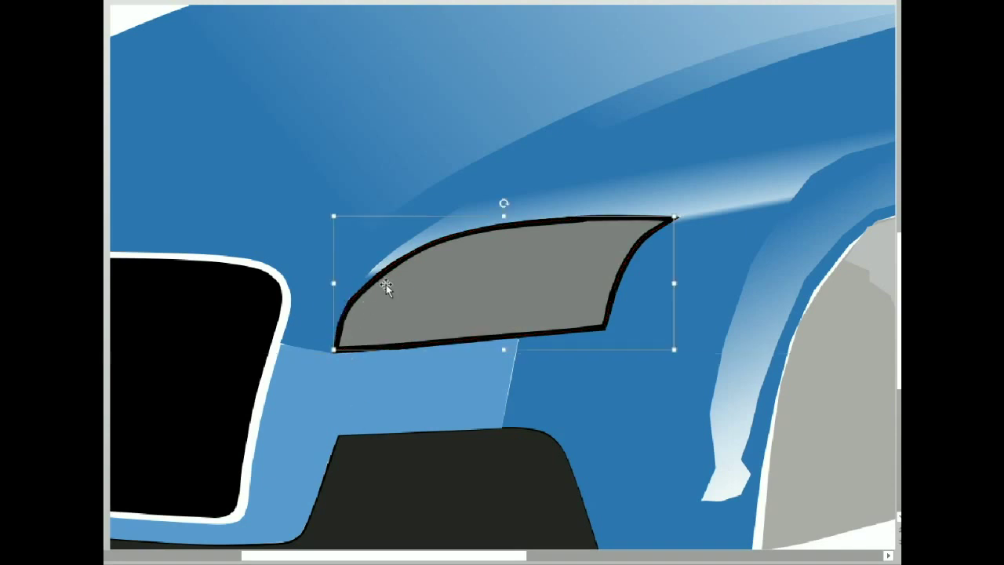
click(343, 328)
click(342, 328)
click(338, 328)
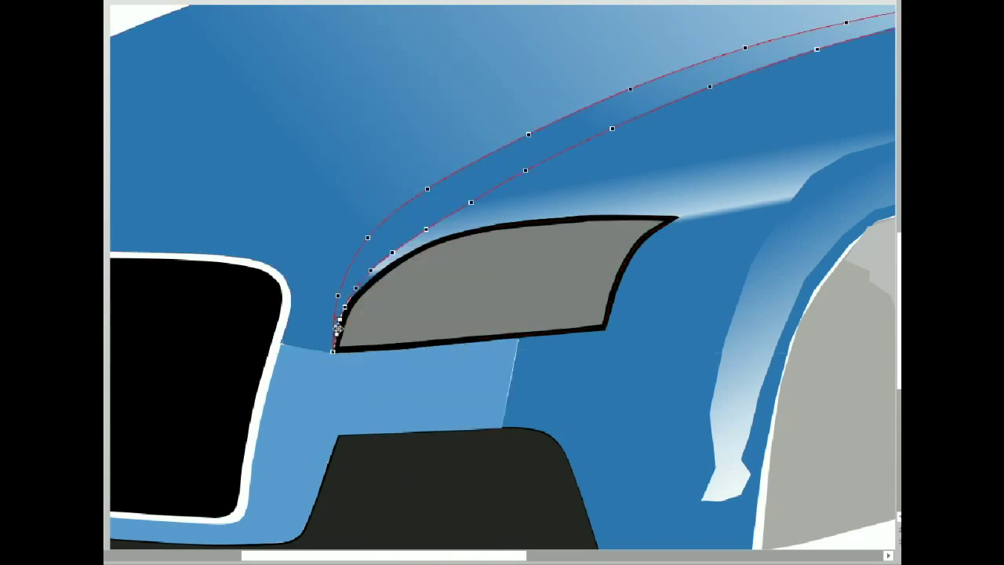
right_click(436, 202)
click(453, 306)
click(288, 406)
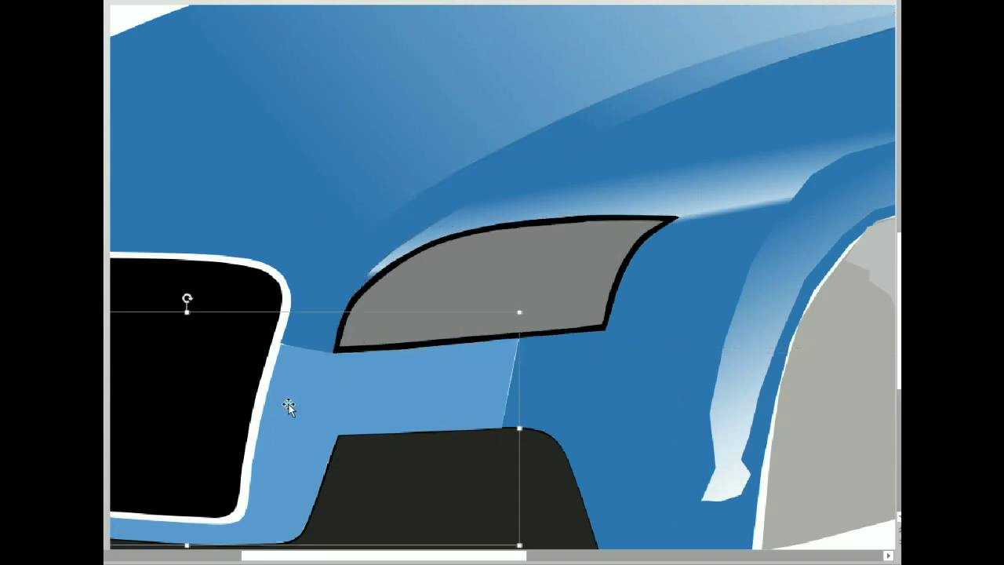
click(506, 306)
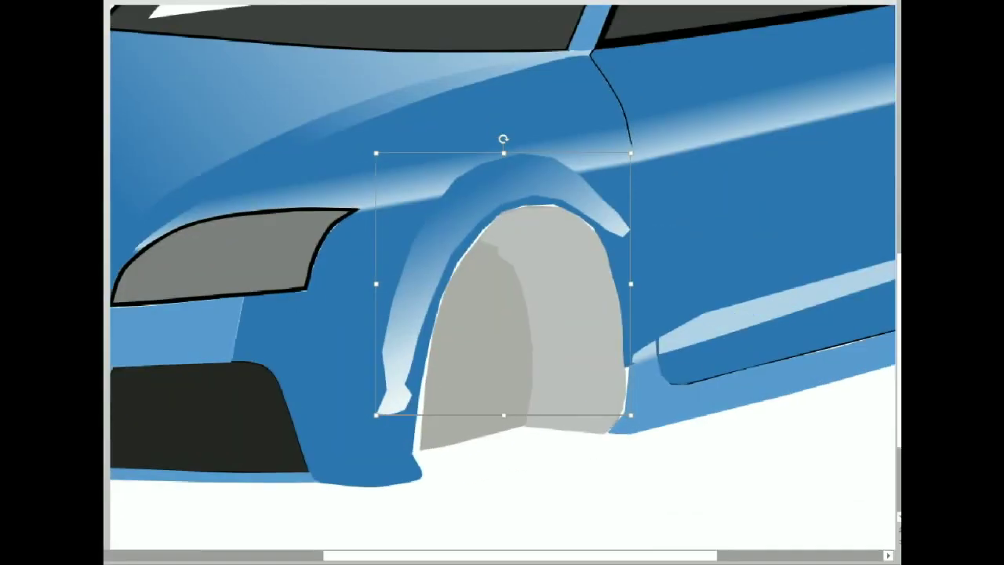
Step: Edit the fender flare's points and sharpen its rear tip by changing and dragging the tip point
right_click(506, 147)
click(511, 239)
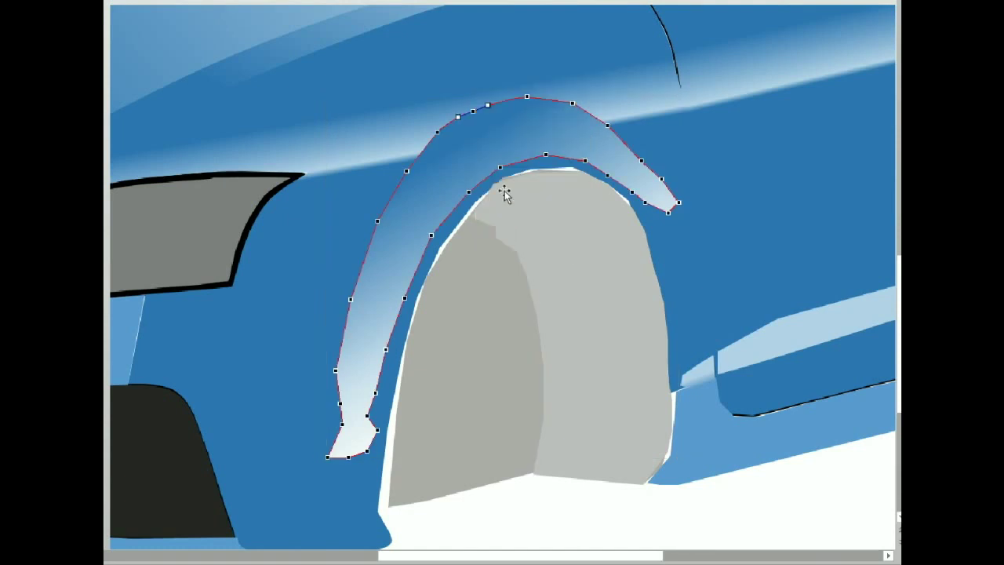
right_click(605, 121)
click(633, 206)
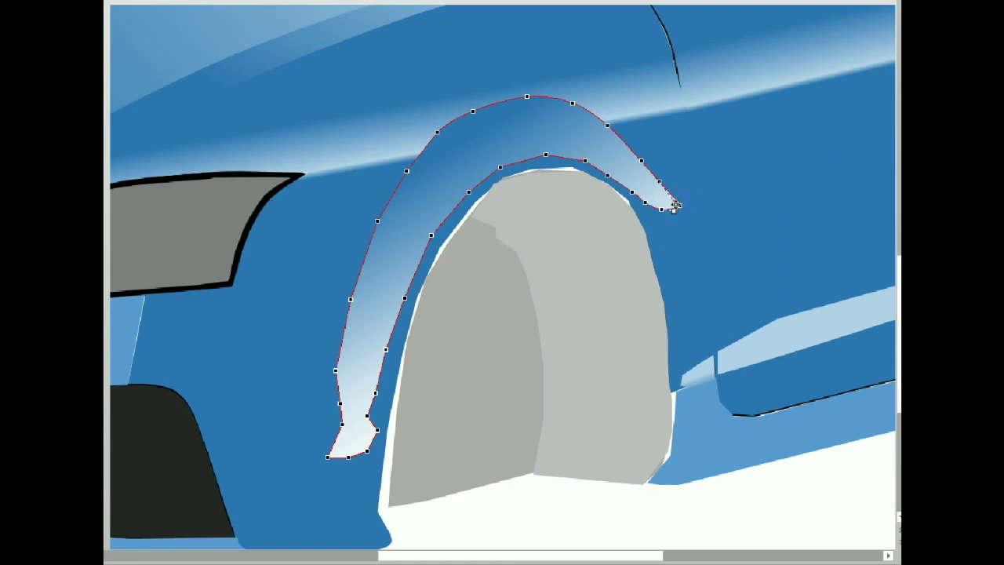
drag(663, 208, 640, 154)
Step: Make the fender's top point smooth and its left-edge point straight, then nudge the bottom-left points
right_click(406, 168)
click(459, 253)
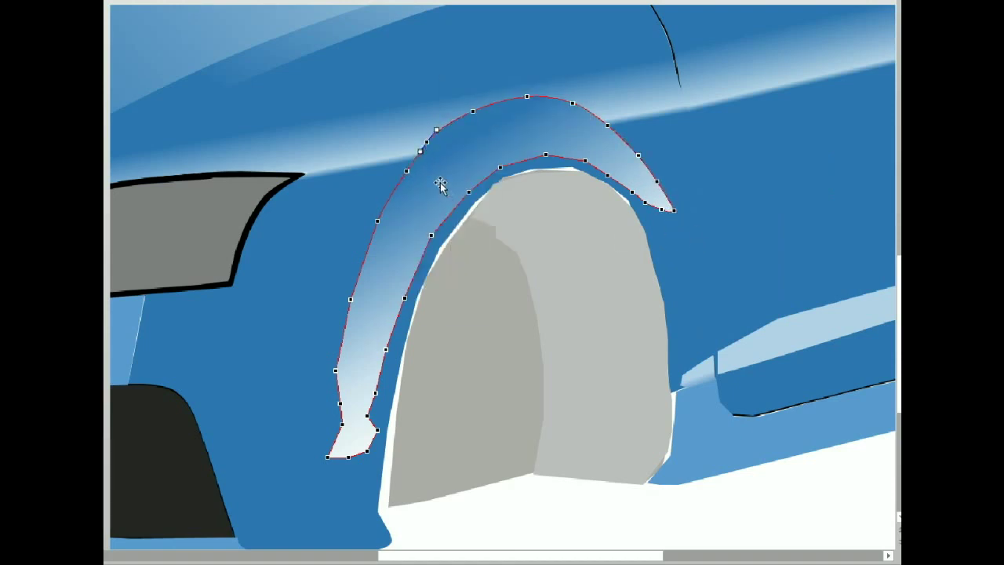
right_click(379, 221)
click(430, 324)
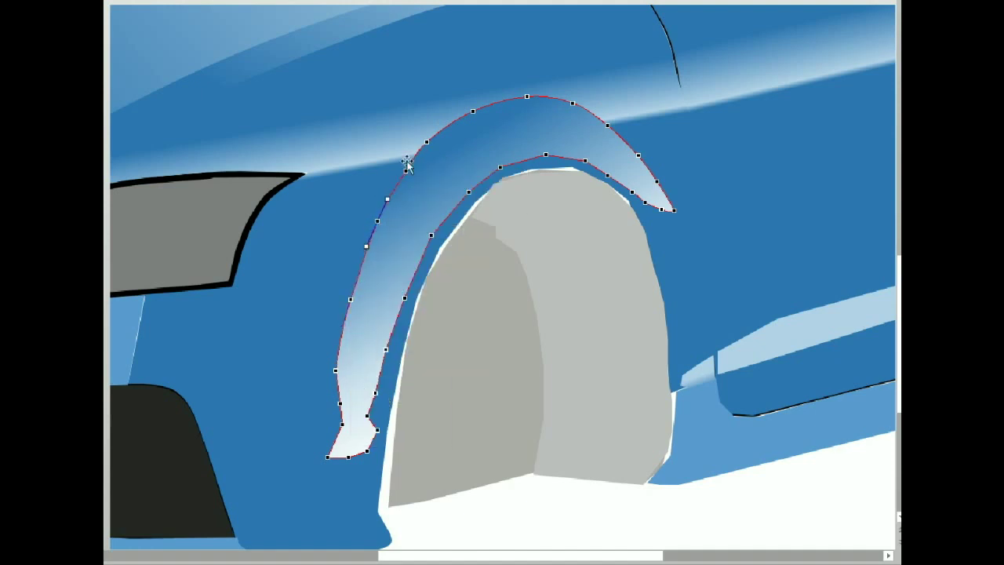
click(341, 369)
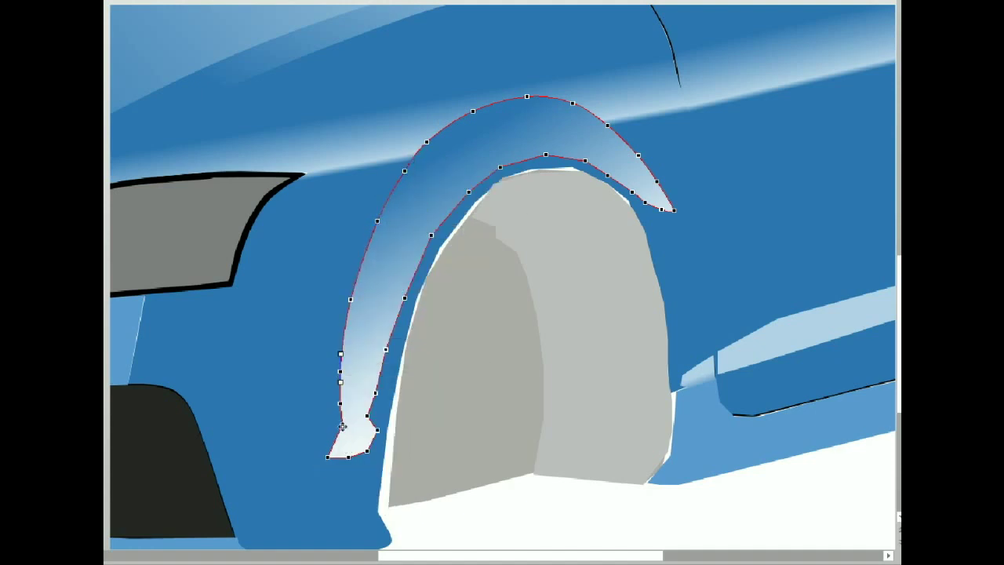
drag(342, 426, 325, 403)
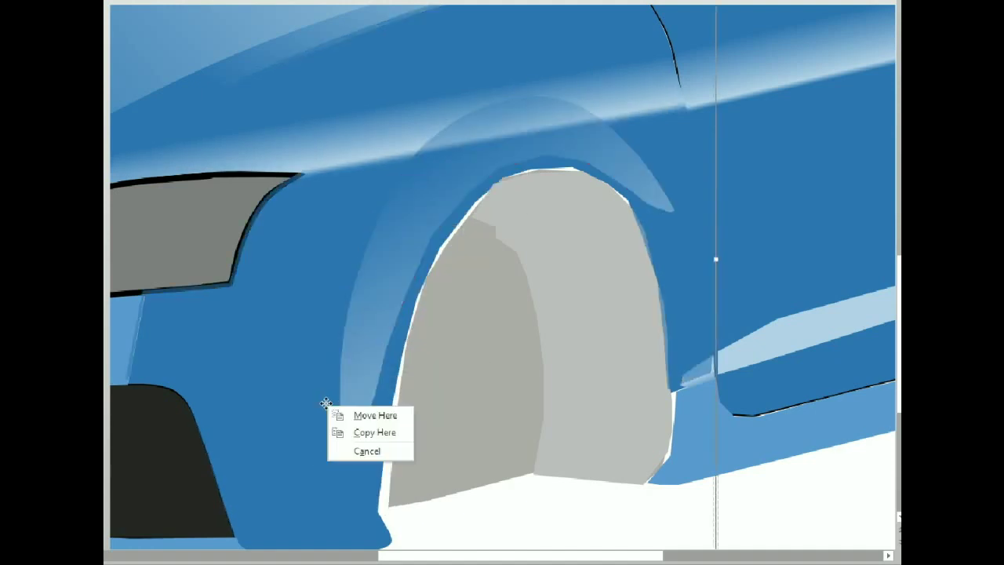
key(Escape)
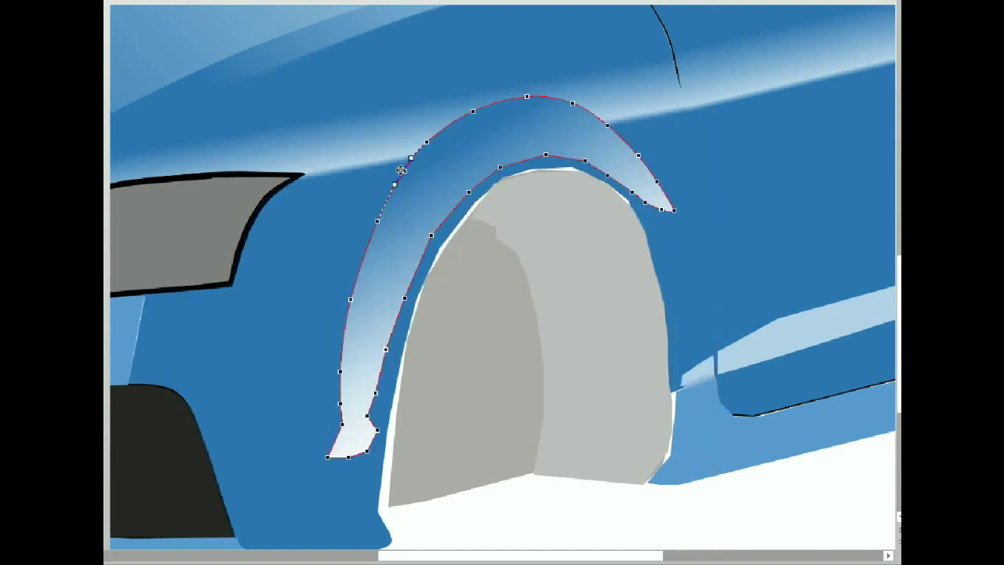
drag(349, 455, 344, 452)
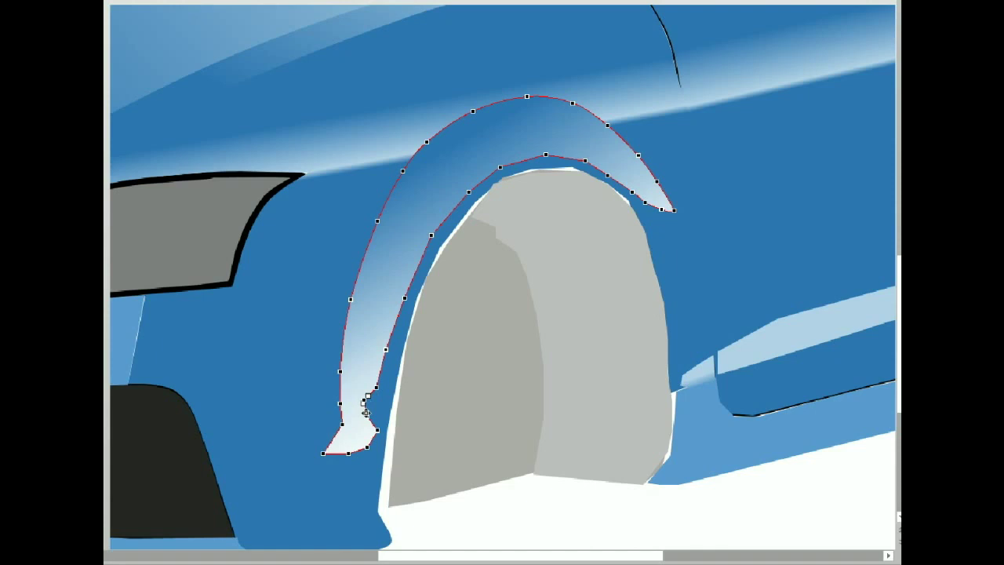
Step: Add points along the fender's lower edge and change the inner arch points' type
click(367, 391)
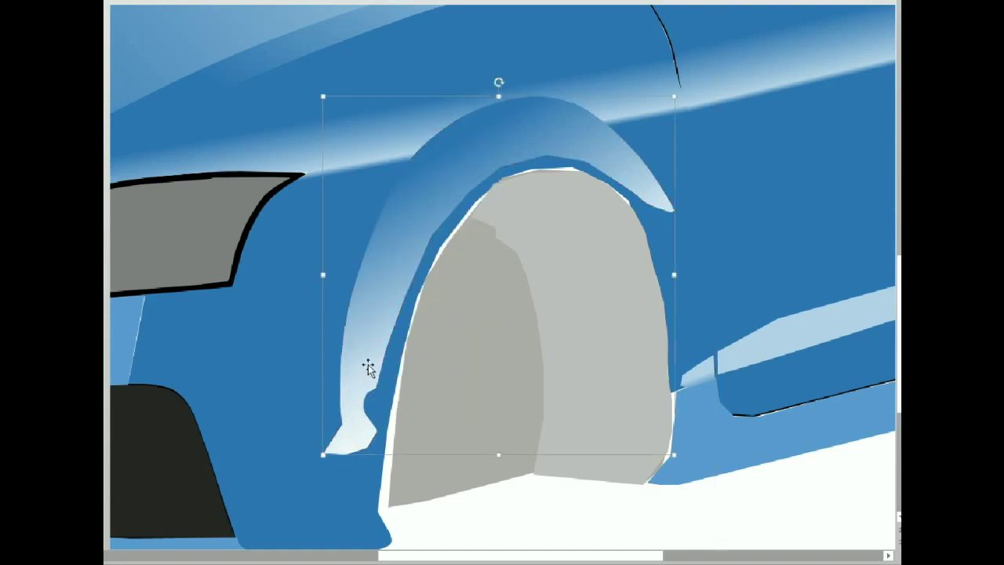
drag(405, 298, 399, 297)
right_click(386, 349)
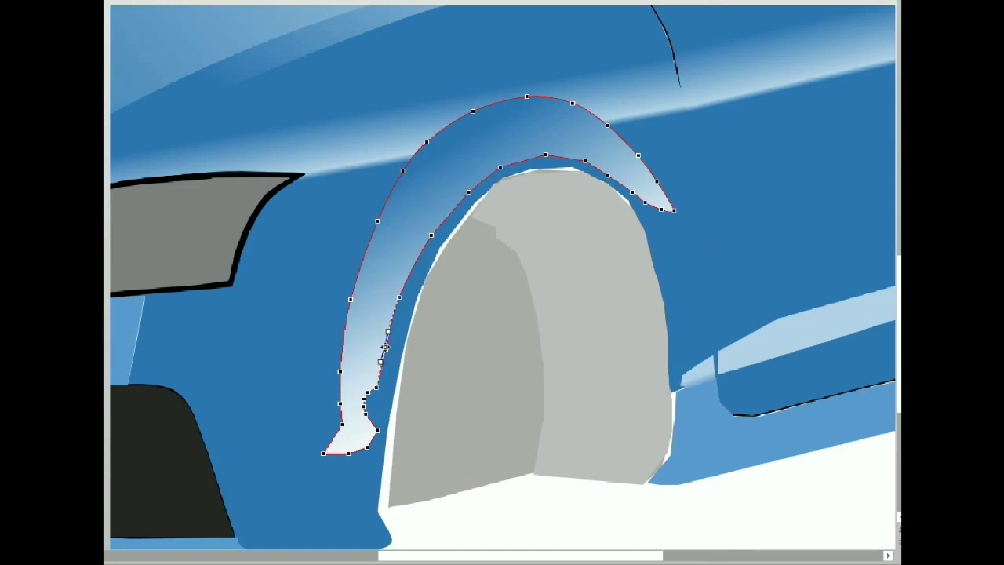
right_click(431, 234)
right_click(468, 192)
right_click(500, 166)
click(531, 270)
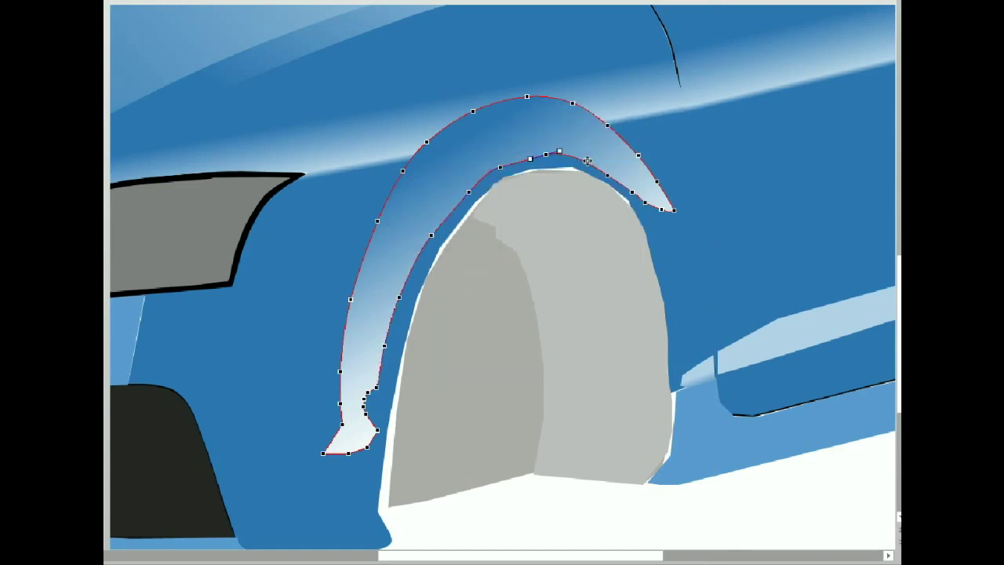
right_click(590, 161)
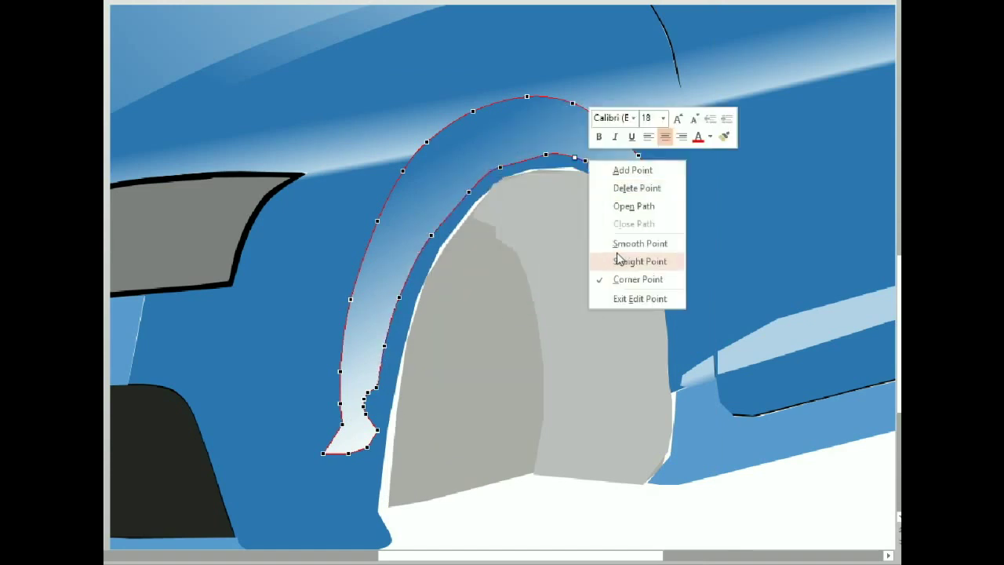
click(492, 249)
Step: Make the fender's tip point straight to clean up the inner arch curve, then finish editing
click(501, 166)
click(608, 173)
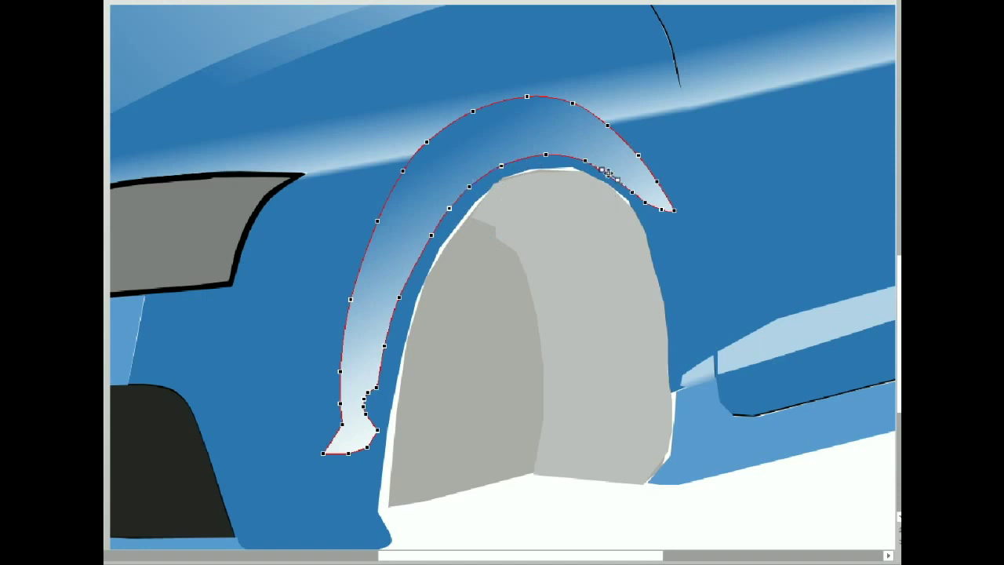
right_click(646, 203)
click(686, 305)
click(610, 173)
click(683, 306)
key(shift+F4)
Step: Change the fender's arch-top point type and slide the arch-top points rightward along the curve
click(691, 389)
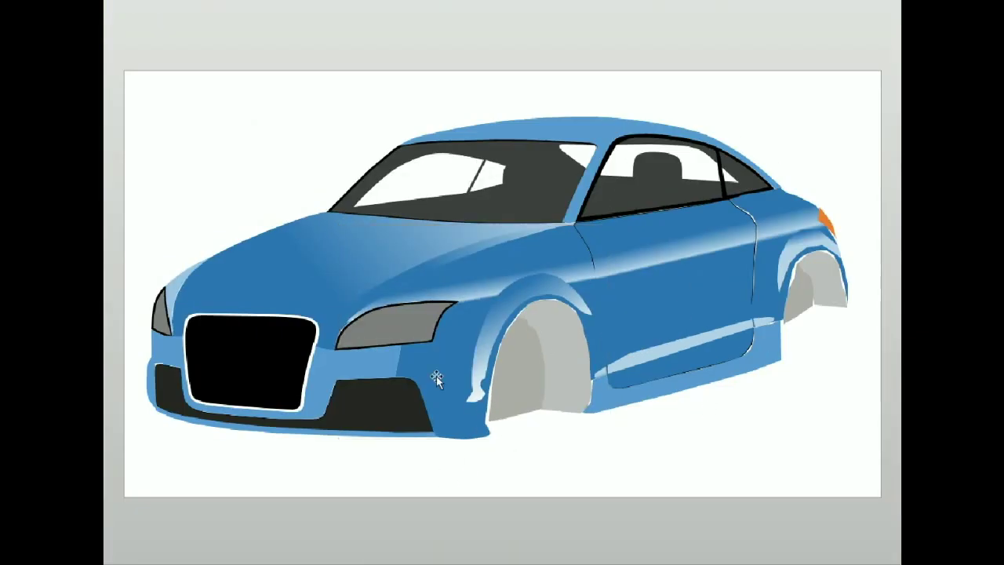
scroll(440, 375, up, 3)
scroll(533, 510, up, 2)
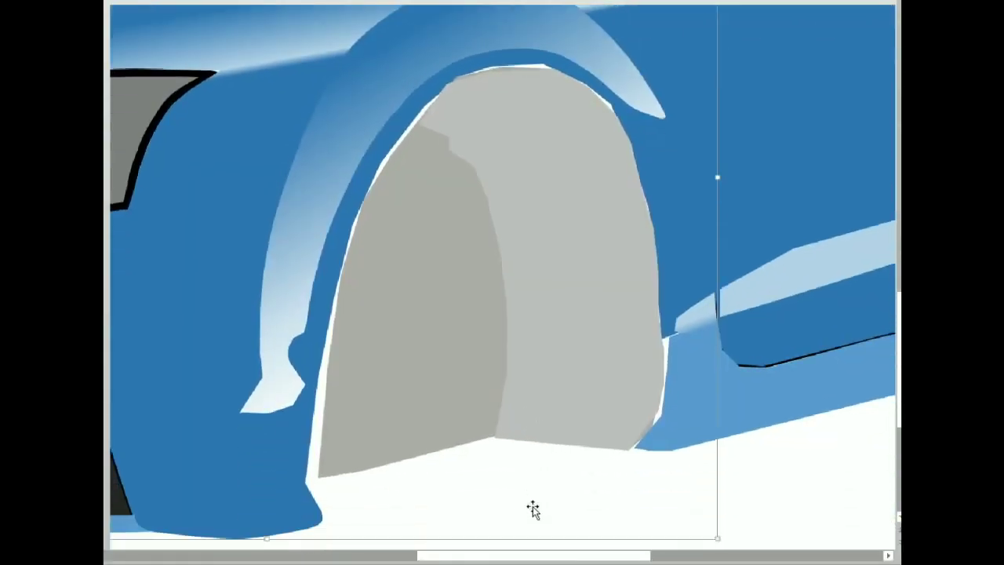
click(233, 191)
right_click(428, 106)
right_click(464, 70)
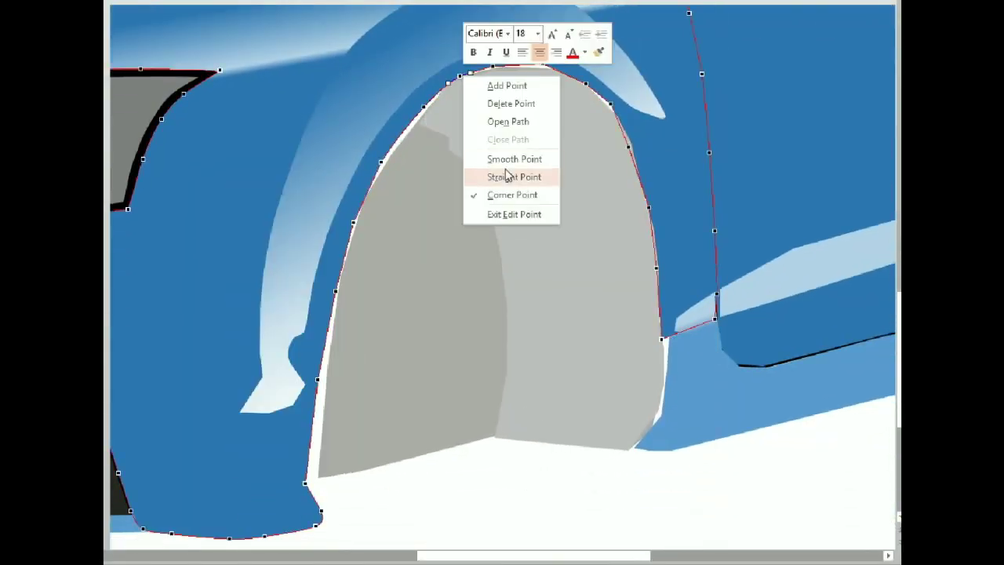
click(507, 161)
drag(532, 95, 660, 251)
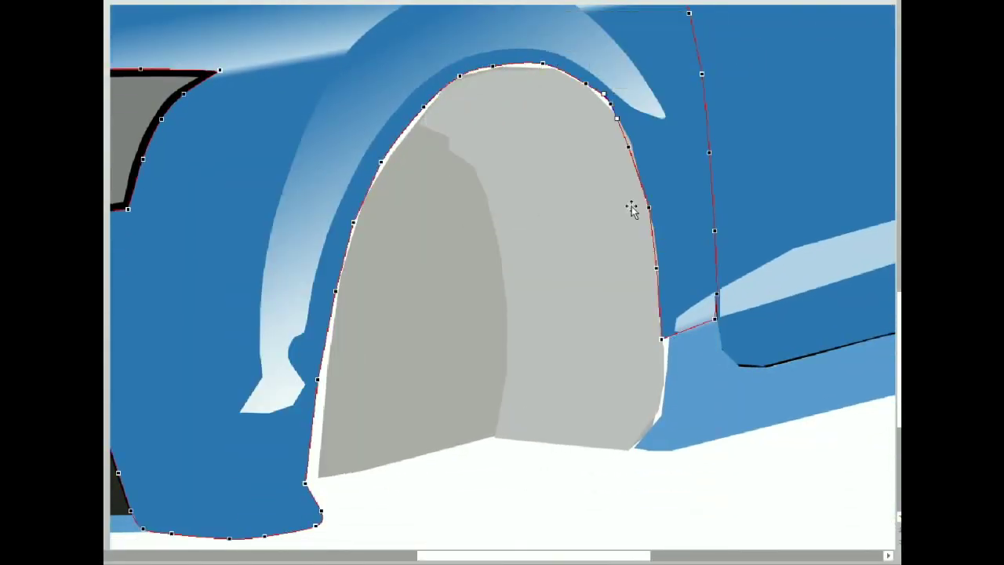
Step: Add a point on the fender's lower edge, pull it right, and bend the lower segment near the corner
click(668, 173)
click(667, 179)
right_click(661, 340)
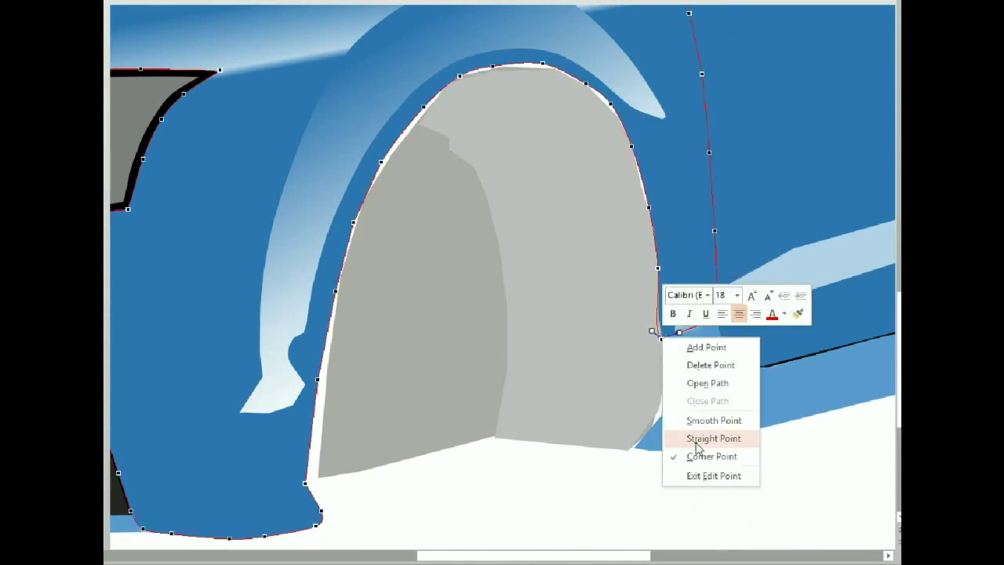
click(671, 353)
mouse_move(676, 336)
mouse_down()
mouse_move(704, 327)
mouse_move(666, 336)
mouse_up()
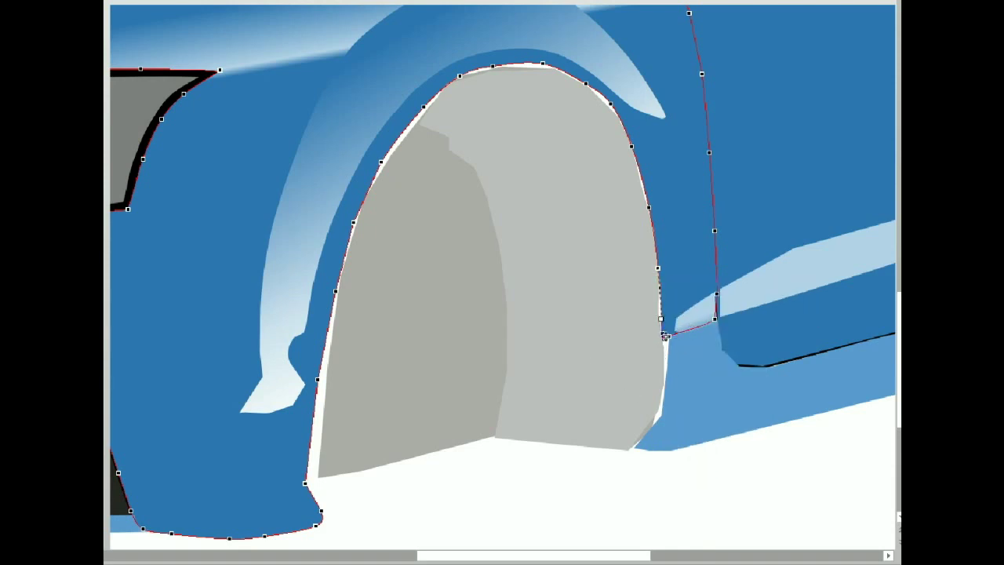
click(693, 329)
drag(716, 318, 718, 305)
Step: Narrow the small light highlight into a thin sliver by moving its corner and pulling its left point into a tip
right_click(680, 321)
click(729, 143)
click(716, 322)
drag(685, 333, 679, 328)
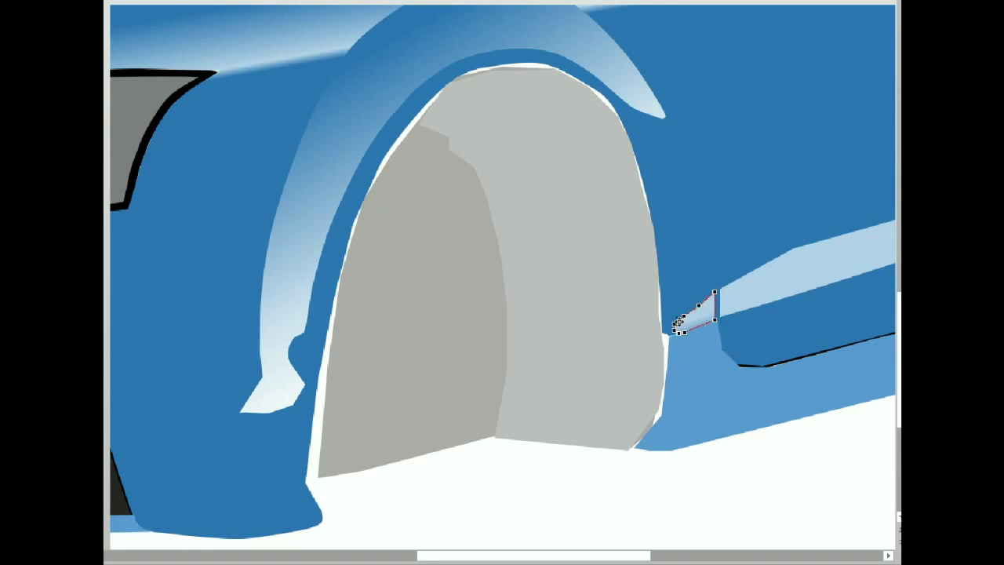
click(686, 313)
drag(669, 329, 642, 335)
right_click(693, 318)
click(734, 140)
right_click(688, 370)
key(e)
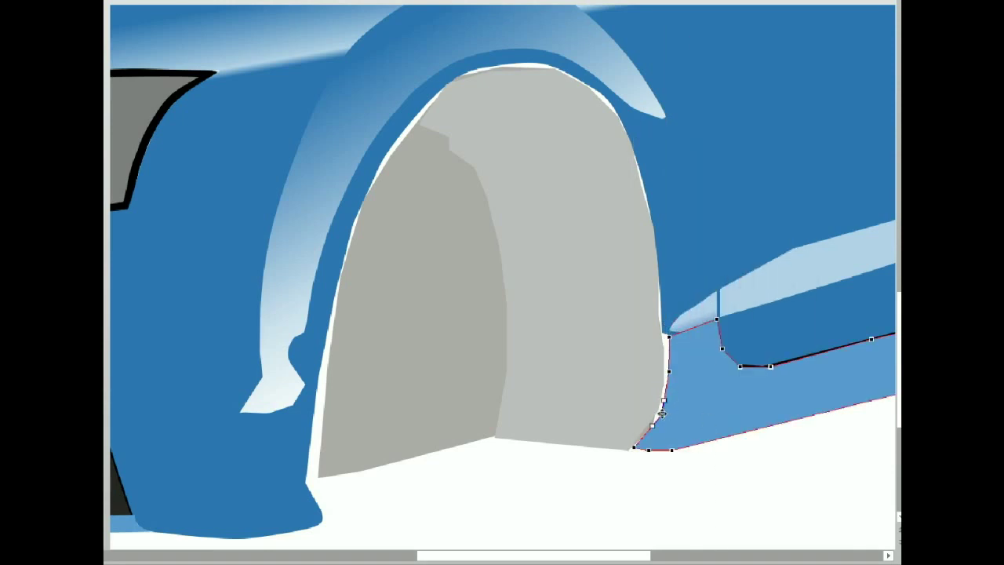
right_click(639, 448)
Step: Reshape the grey wheel-well's bottom-right corner and smooth its right-edge point, pulling it down and outward
click(673, 432)
right_click(583, 112)
key(e)
drag(641, 454, 640, 442)
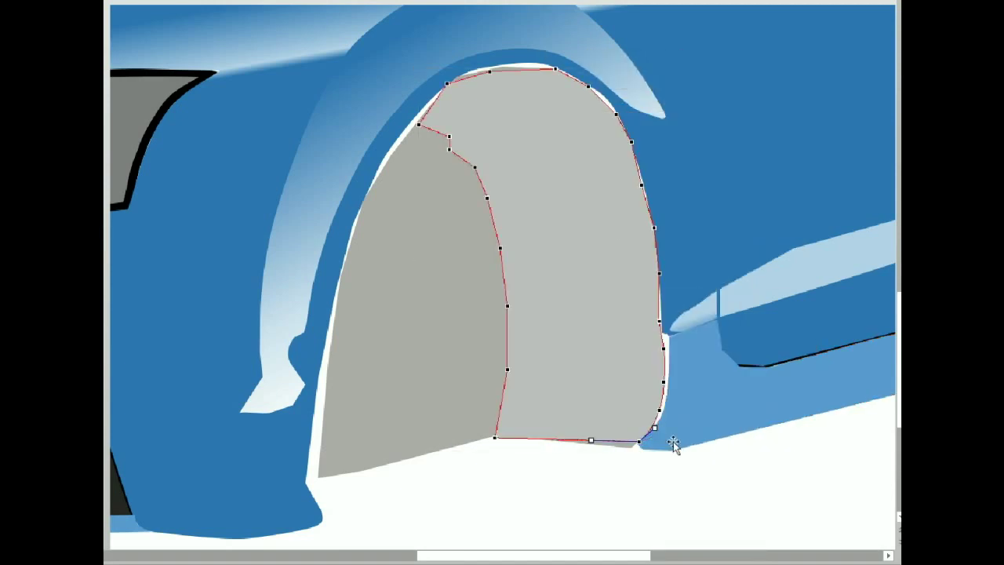
right_click(663, 349)
click(715, 452)
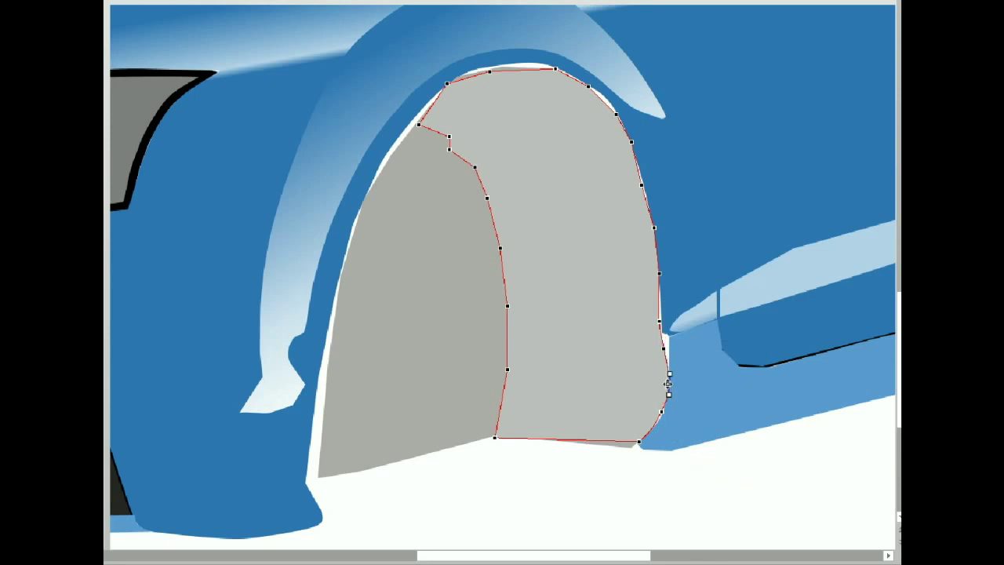
right_click(663, 347)
click(689, 432)
drag(666, 338, 669, 350)
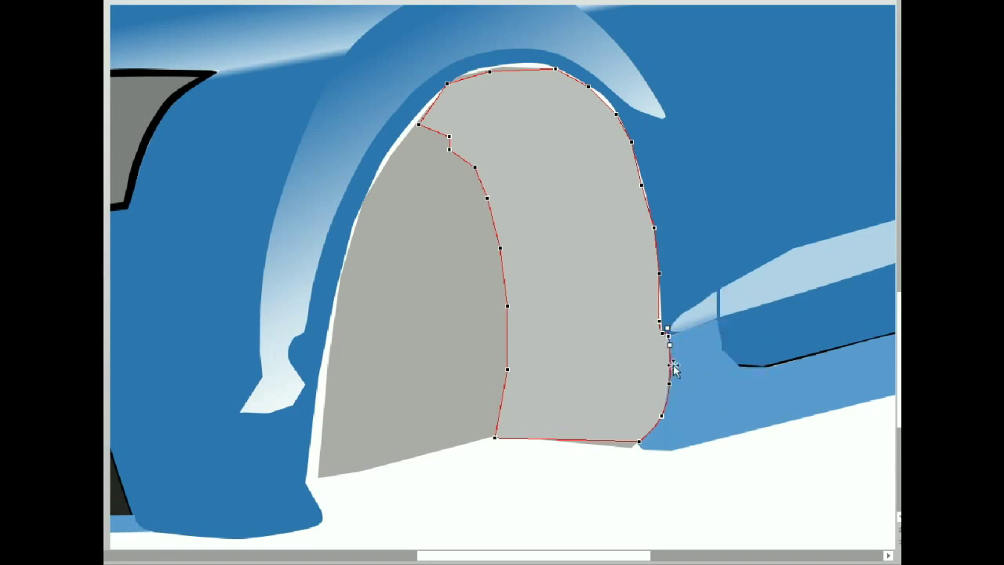
Step: Smooth the upper right-edge point and add points along the wheel-well's top arch edge
right_click(659, 265)
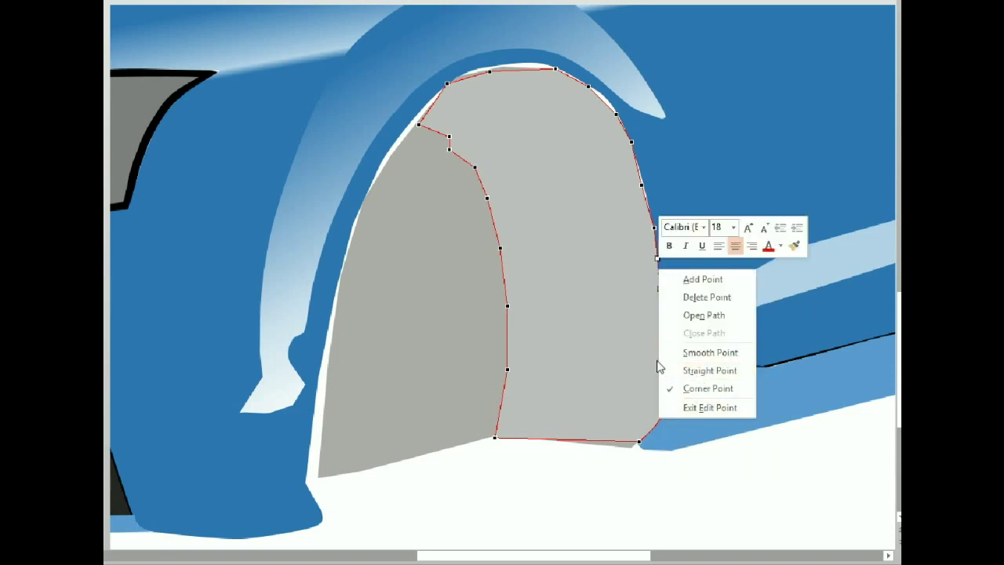
click(690, 370)
double_click(608, 99)
double_click(573, 76)
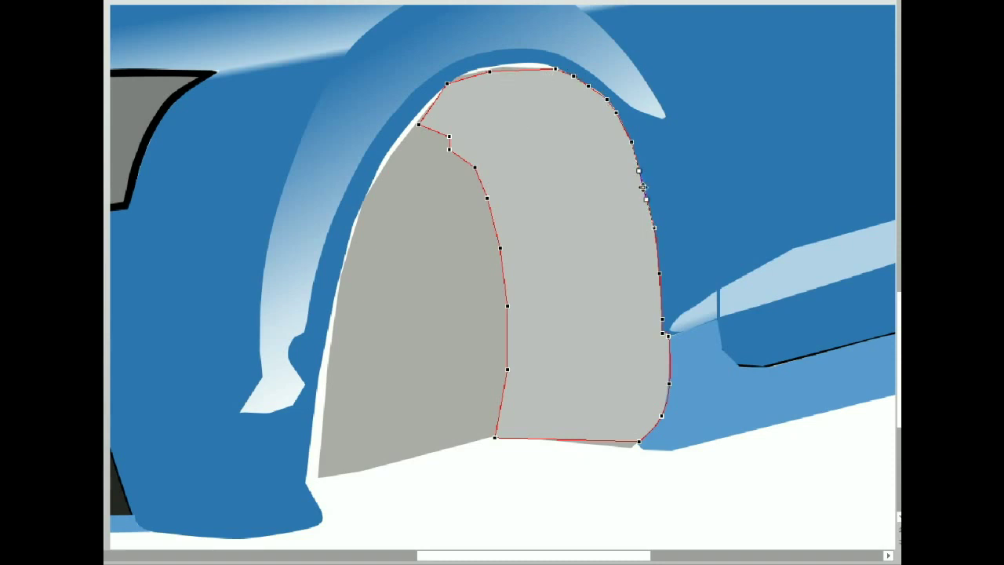
right_click(608, 98)
right_click(589, 83)
right_click(558, 69)
Step: Move the top-left arch point up and right and make it a straight point
drag(490, 71, 504, 65)
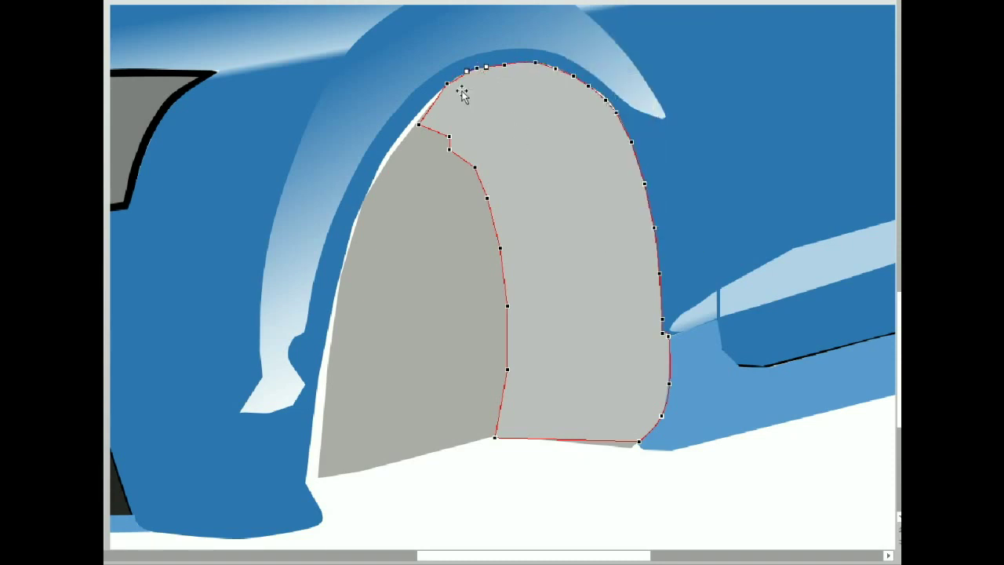
right_click(478, 69)
right_click(446, 85)
click(483, 189)
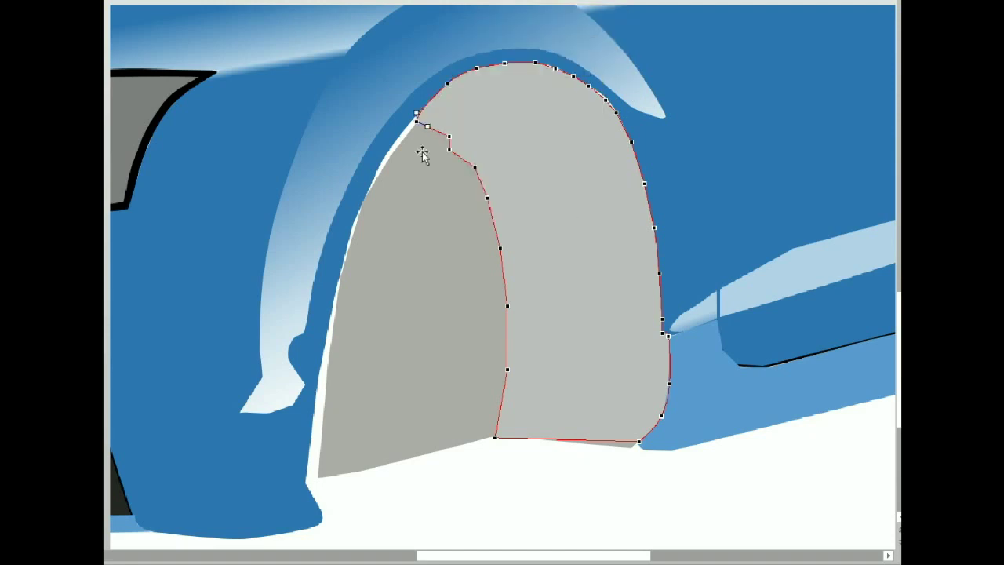
click(416, 117)
Step: Reshape the lighter grey arch's inner curve and add a point on its inner edge
click(461, 204)
right_click(511, 139)
click(550, 243)
drag(461, 148, 462, 148)
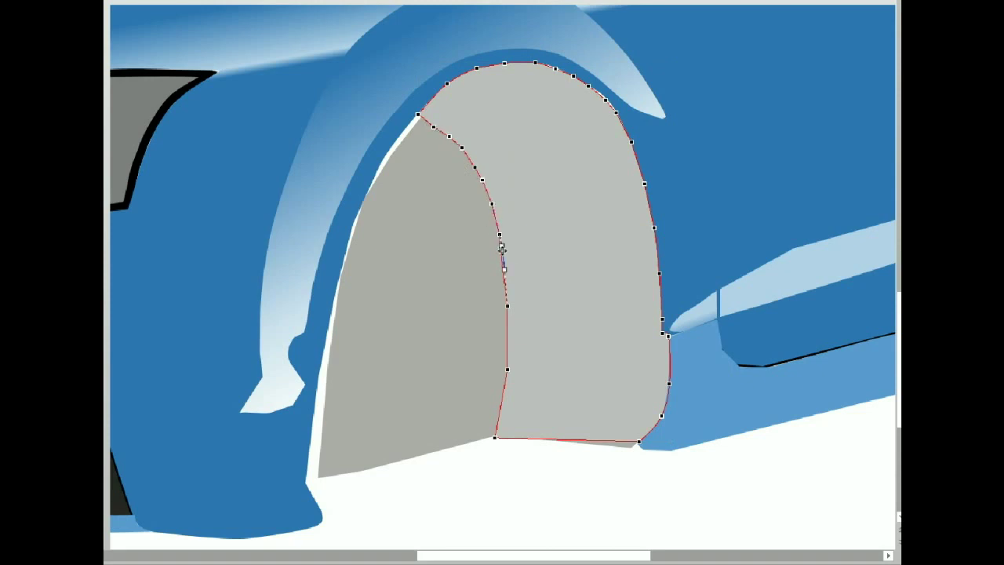
right_click(500, 233)
click(545, 245)
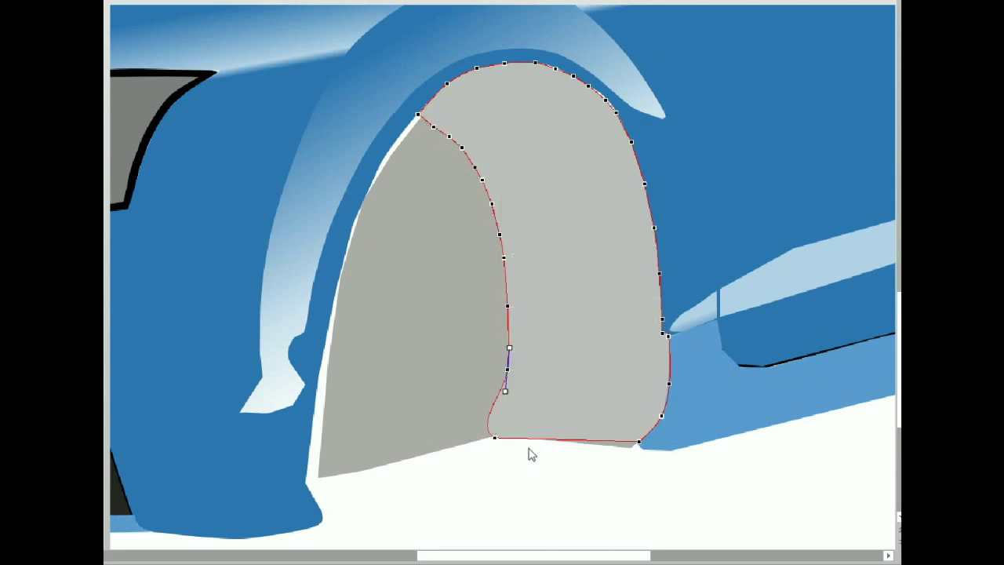
click(506, 62)
click(590, 87)
Step: Edit the blue fender outline's points and select the points on either side of the arch
click(404, 233)
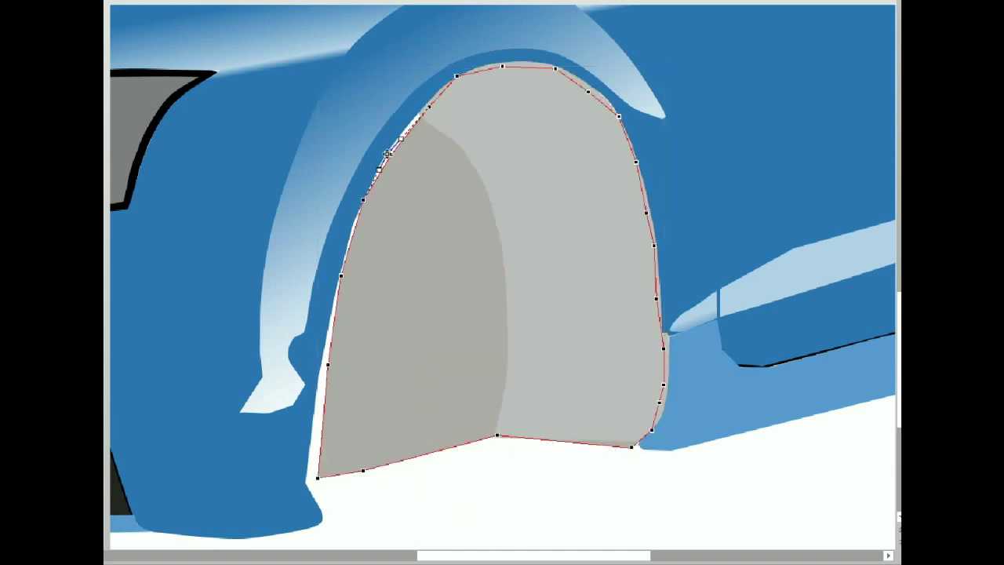
right_click(339, 275)
click(376, 341)
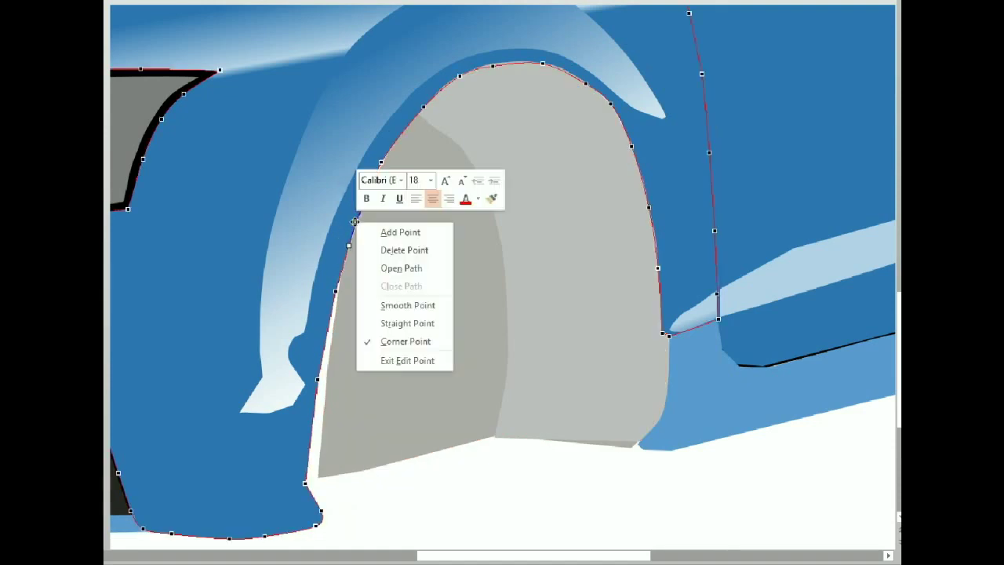
right_click(335, 291)
right_click(317, 380)
click(369, 479)
click(305, 483)
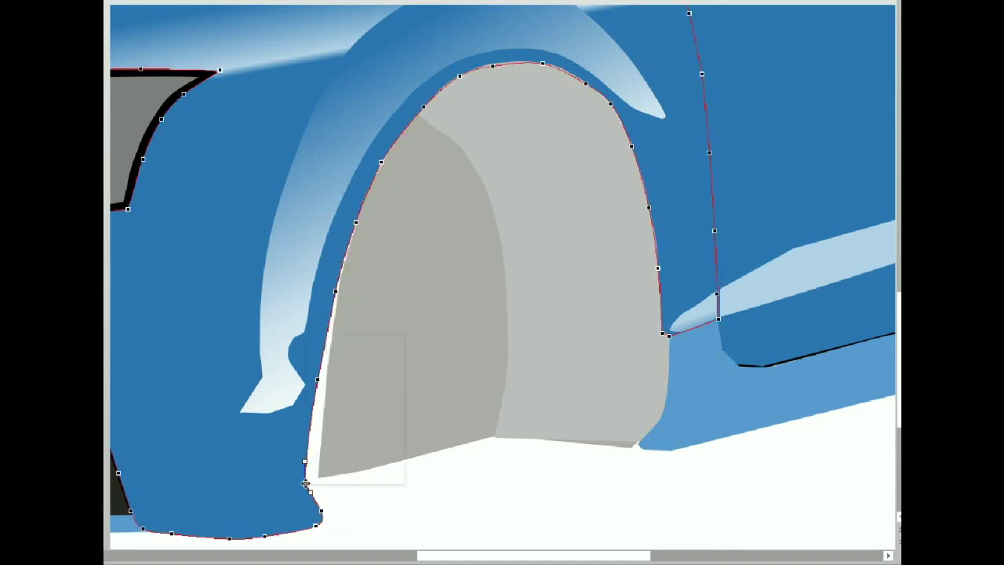
right_click(460, 76)
click(496, 177)
click(585, 83)
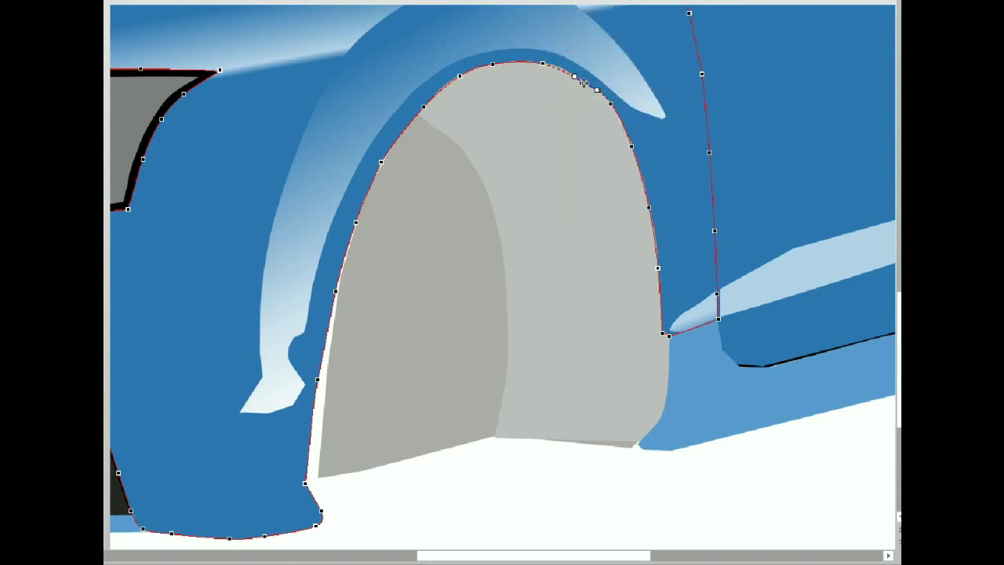
Step: Move the larger grey wheel-well's lower-left point up so its left edge fits the arch
click(458, 126)
right_click(428, 107)
click(365, 394)
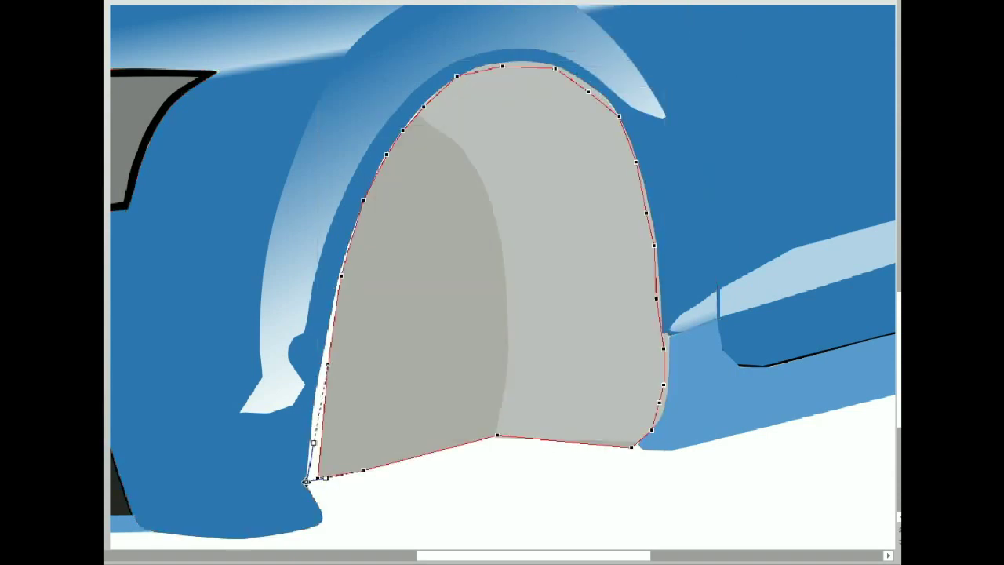
click(314, 388)
drag(315, 388, 317, 382)
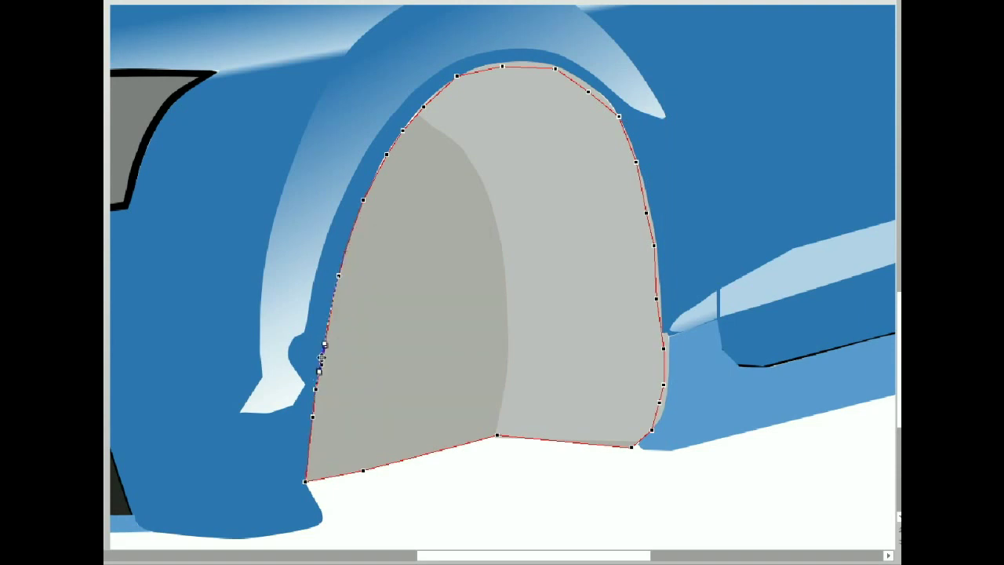
click(402, 130)
right_click(430, 102)
click(476, 238)
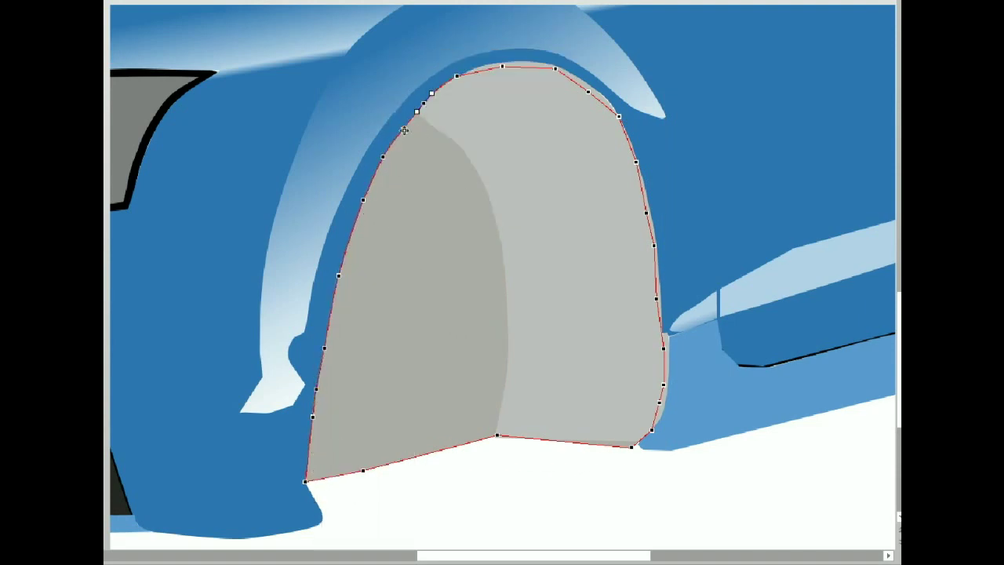
Step: Adjust the fender's curve at the top of the arch
right_click(645, 126)
click(690, 260)
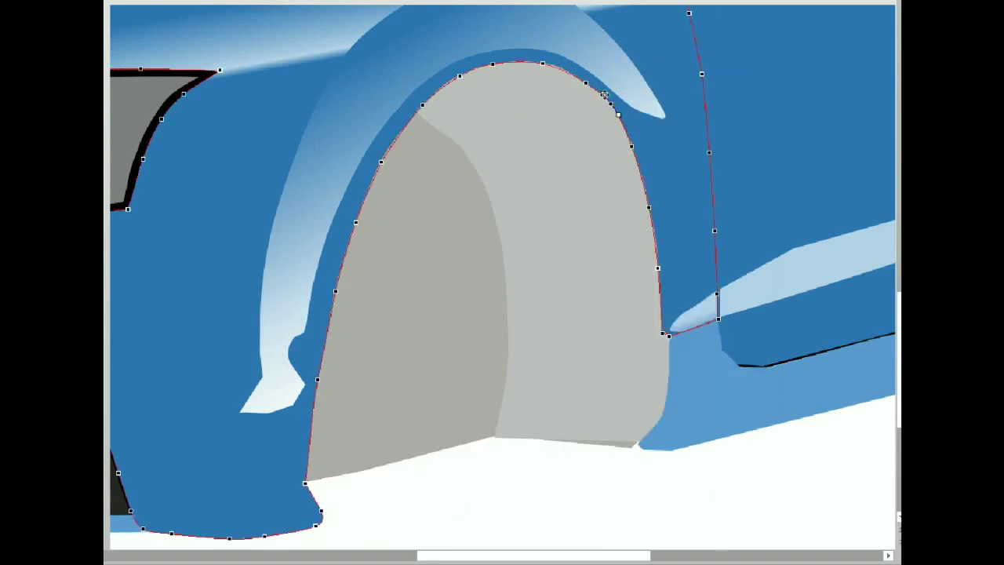
click(542, 62)
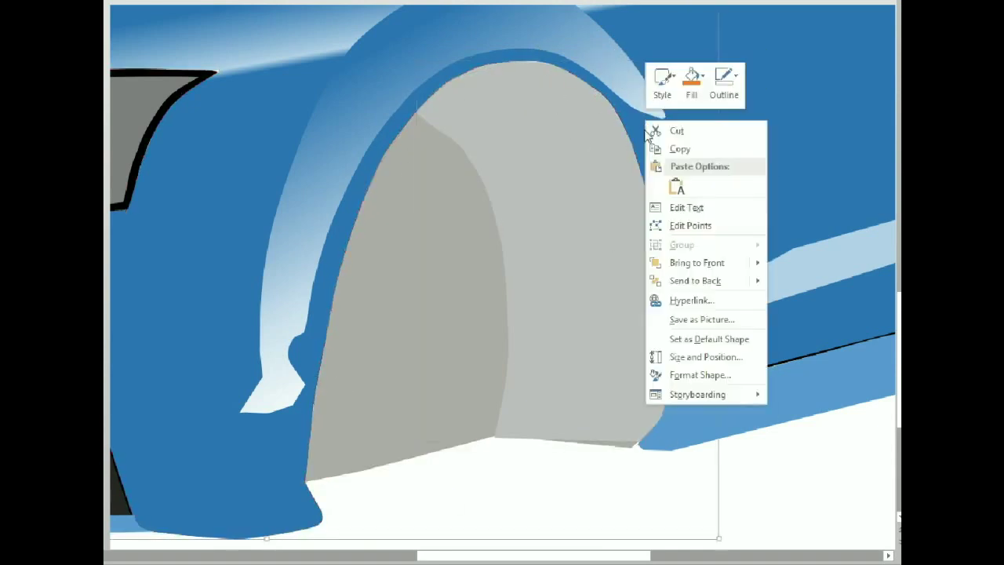
drag(559, 64, 552, 67)
right_click(637, 135)
Step: Edit the grey well's points and move its bottom-right point up and left
key(Escape)
key(space)
click(605, 416)
click(630, 448)
key(space)
click(632, 447)
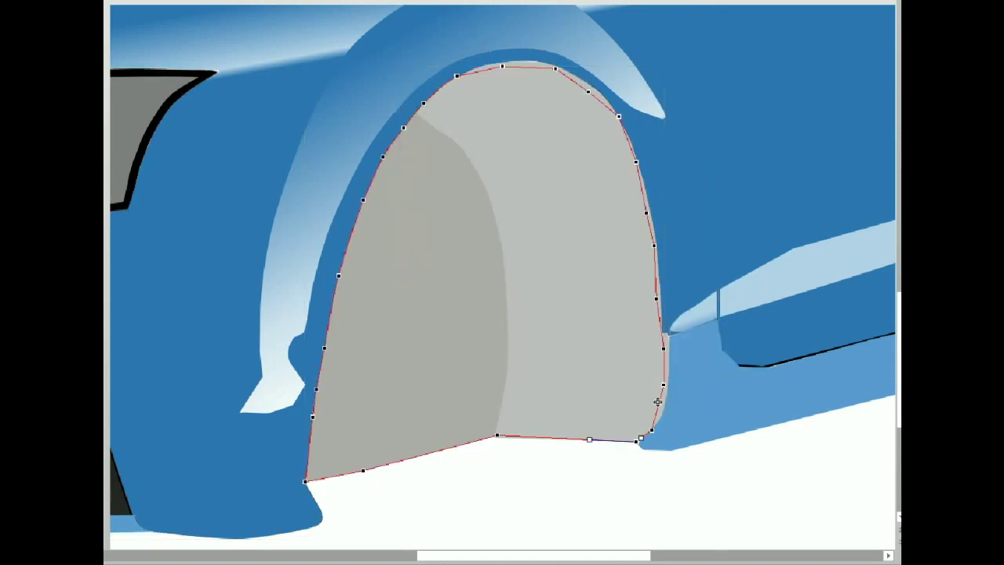
mouse_move(637, 441)
mouse_down()
mouse_move(502, 401)
mouse_move(508, 339)
mouse_up()
Step: Add a point on the lower-right segment, change its type, and pull it up toward the arch top
right_click(508, 339)
click(538, 383)
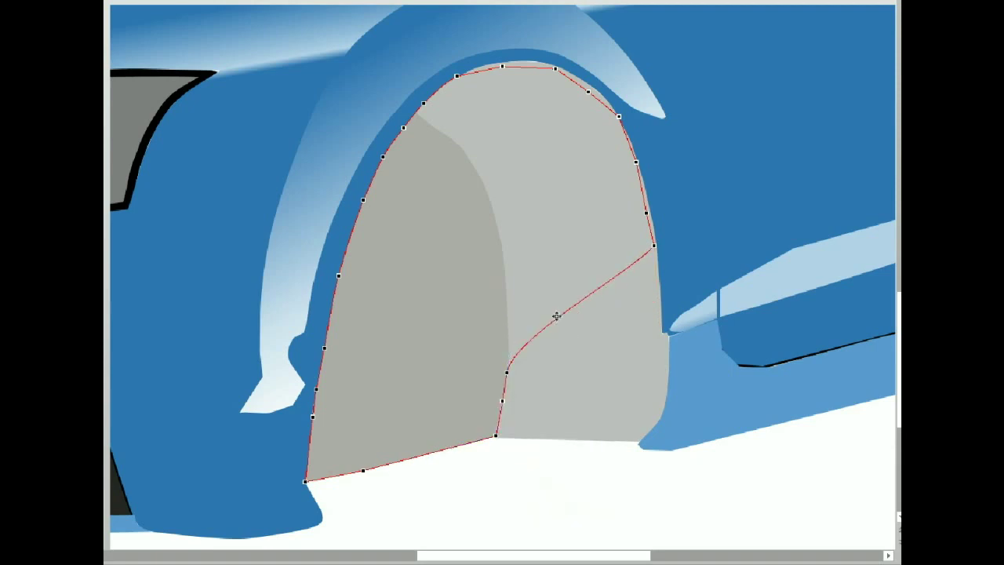
right_click(514, 342)
click(538, 348)
mouse_move(509, 339)
mouse_down()
mouse_move(554, 66)
mouse_move(421, 116)
mouse_move(439, 128)
mouse_up()
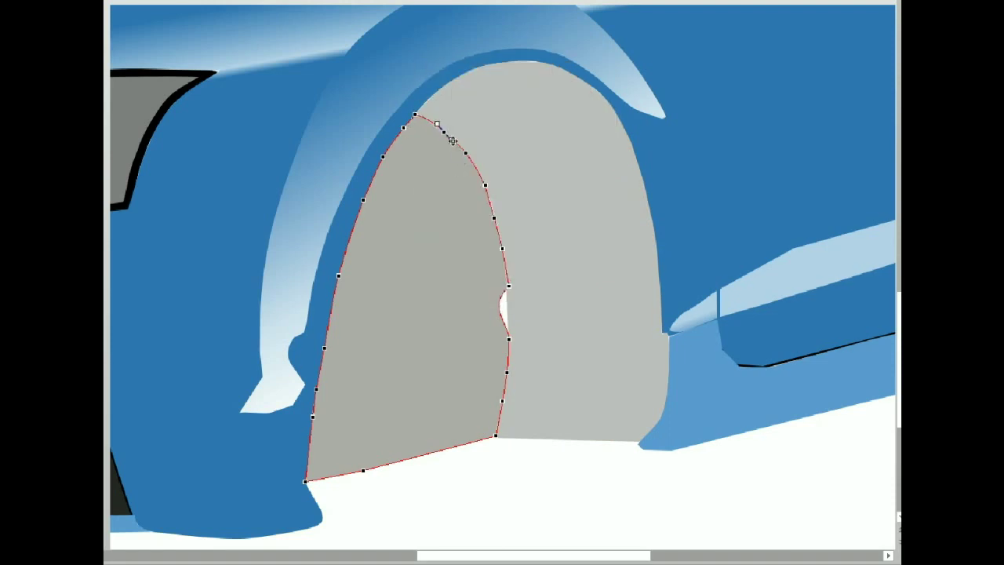
Step: Smooth the notch in the darker shape's right edge so it curves without gaps
right_click(504, 281)
click(543, 355)
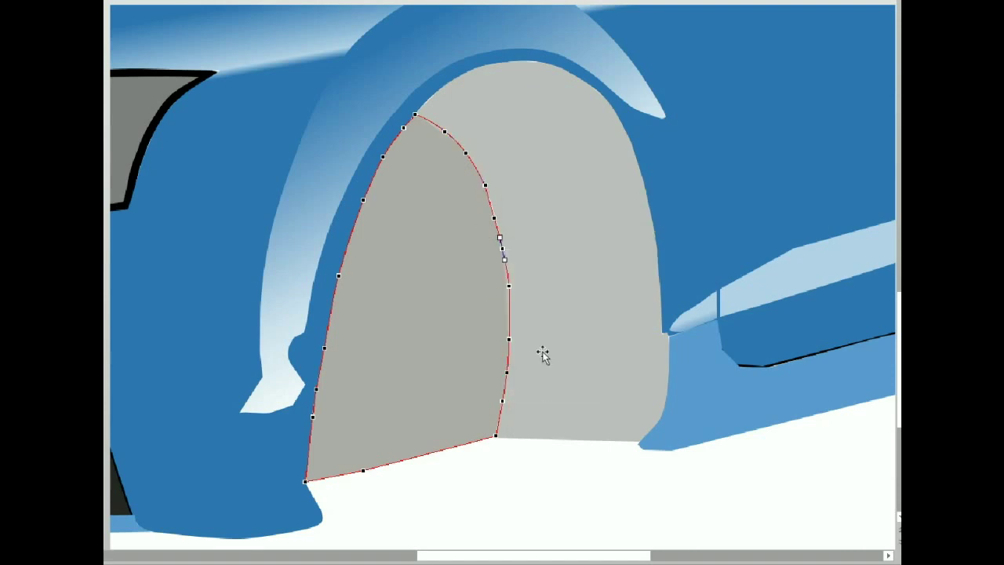
drag(494, 217, 496, 218)
click(509, 325)
key(Escape)
Step: Check the outer grey shape's points against the darker inner shape
right_click(481, 92)
click(510, 196)
click(424, 140)
right_click(519, 77)
click(549, 164)
click(416, 240)
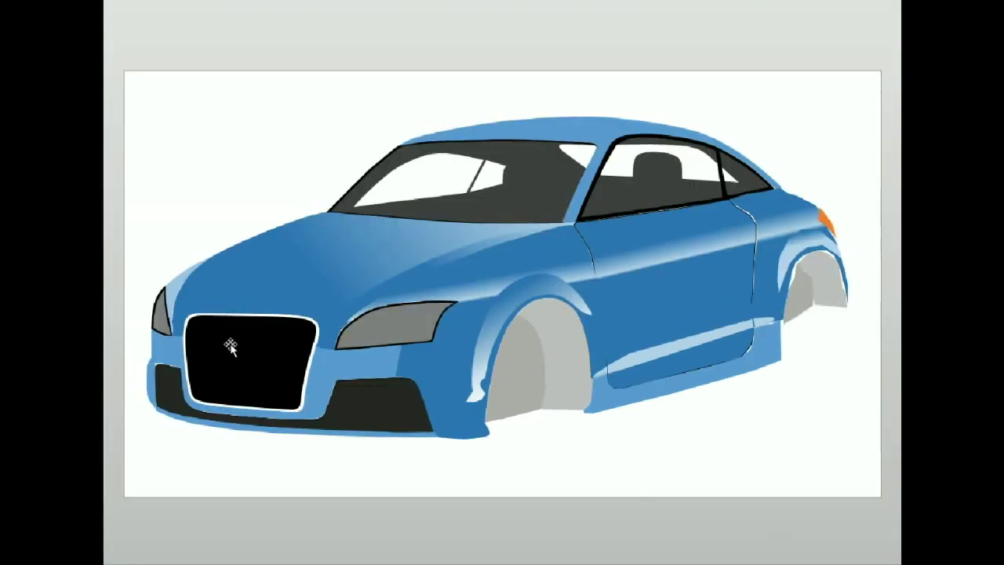
Step: Click empty areas to deselect all shapes and view the whole blue Audi coupe
click(230, 346)
click(483, 510)
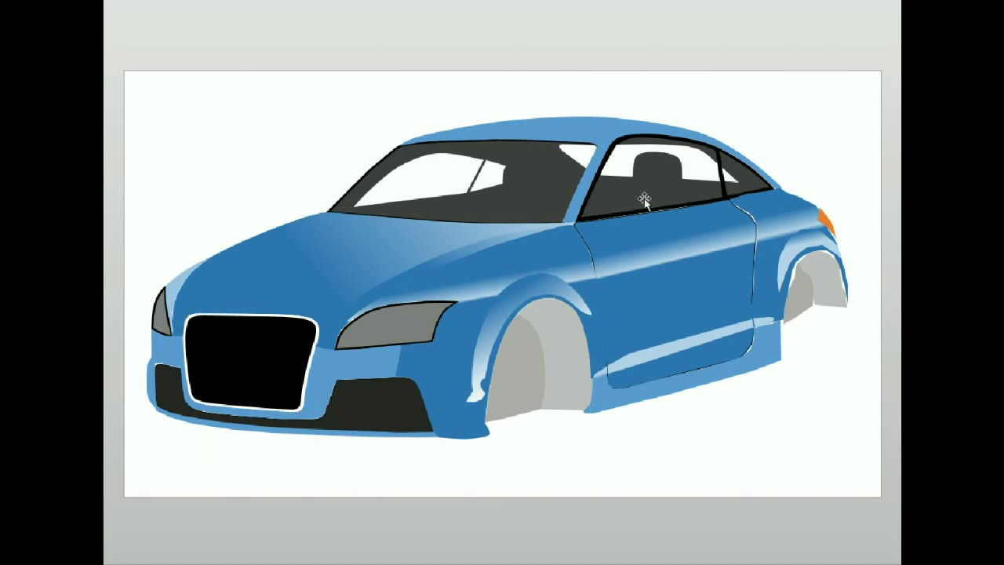